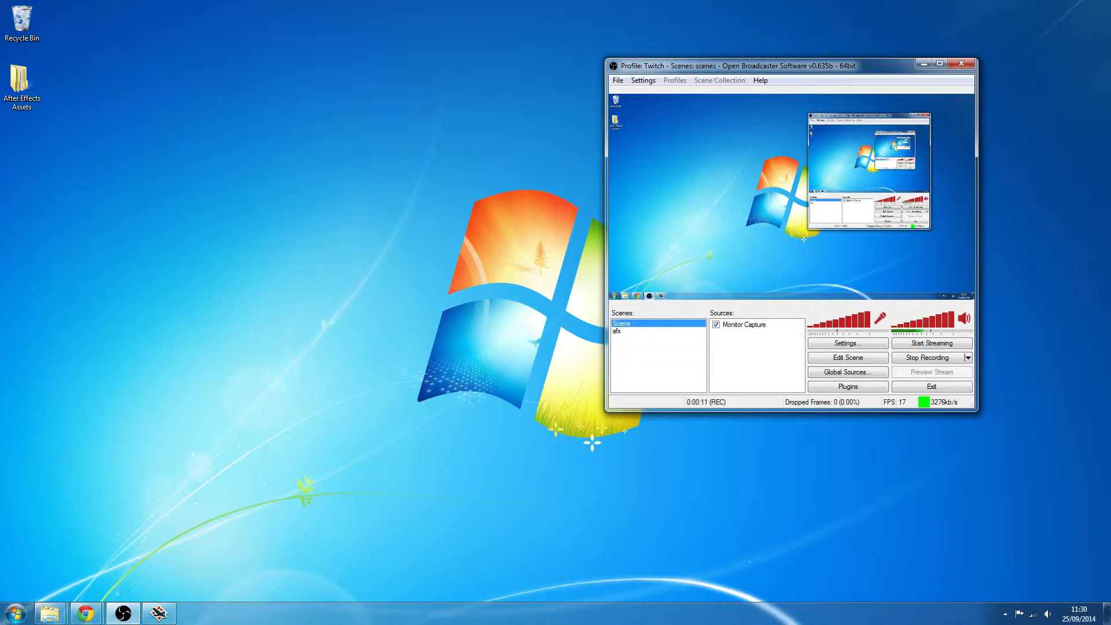
key("alt+Tab")
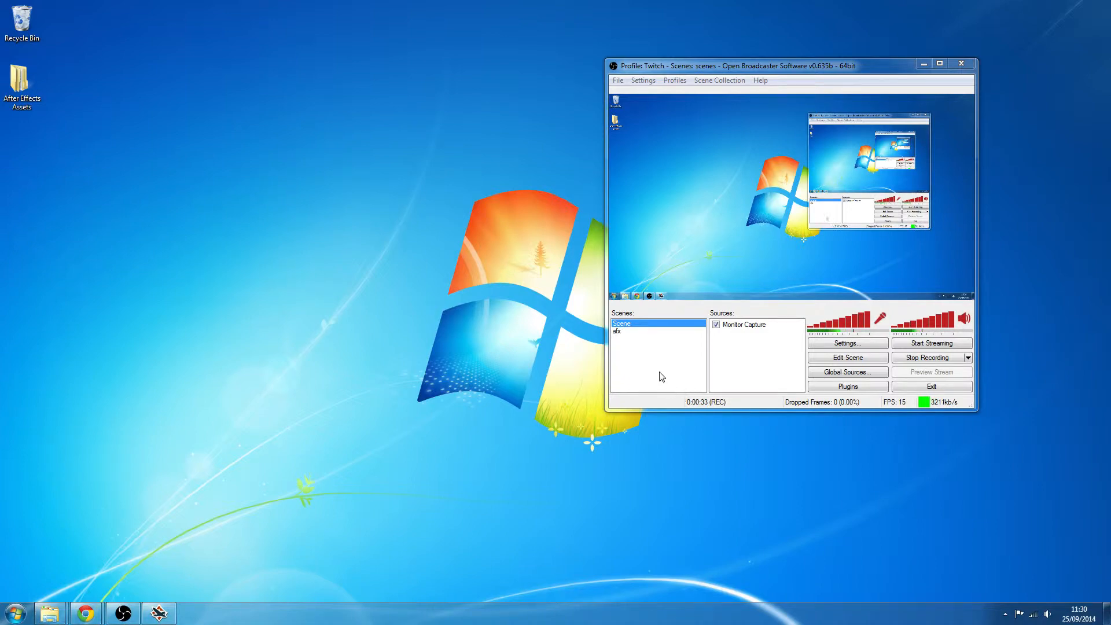
left_click(656, 405)
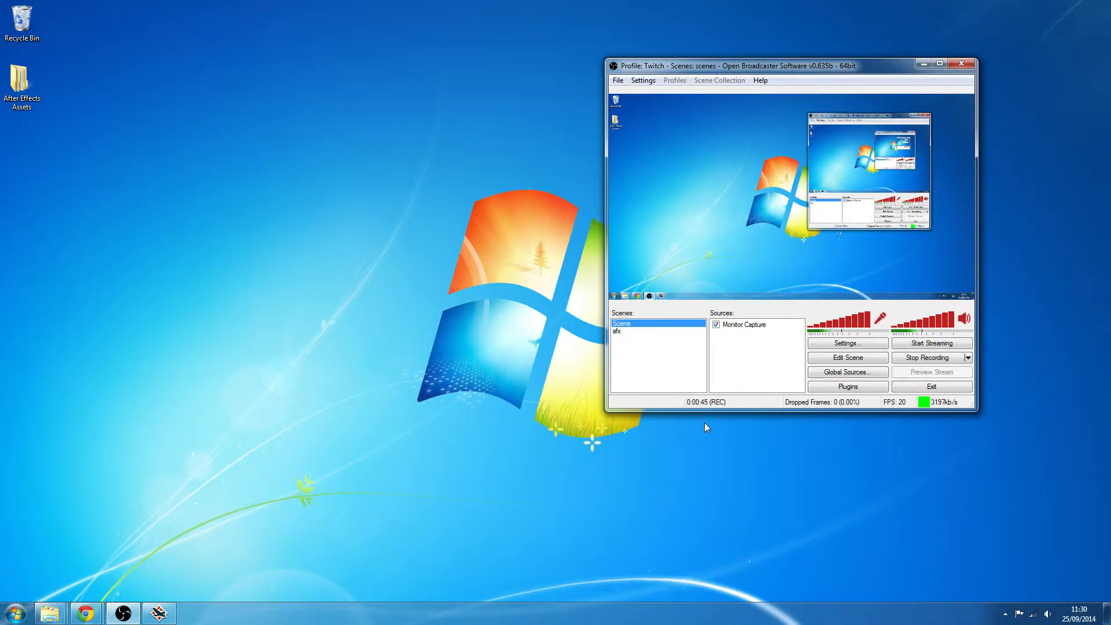
left_click(702, 437)
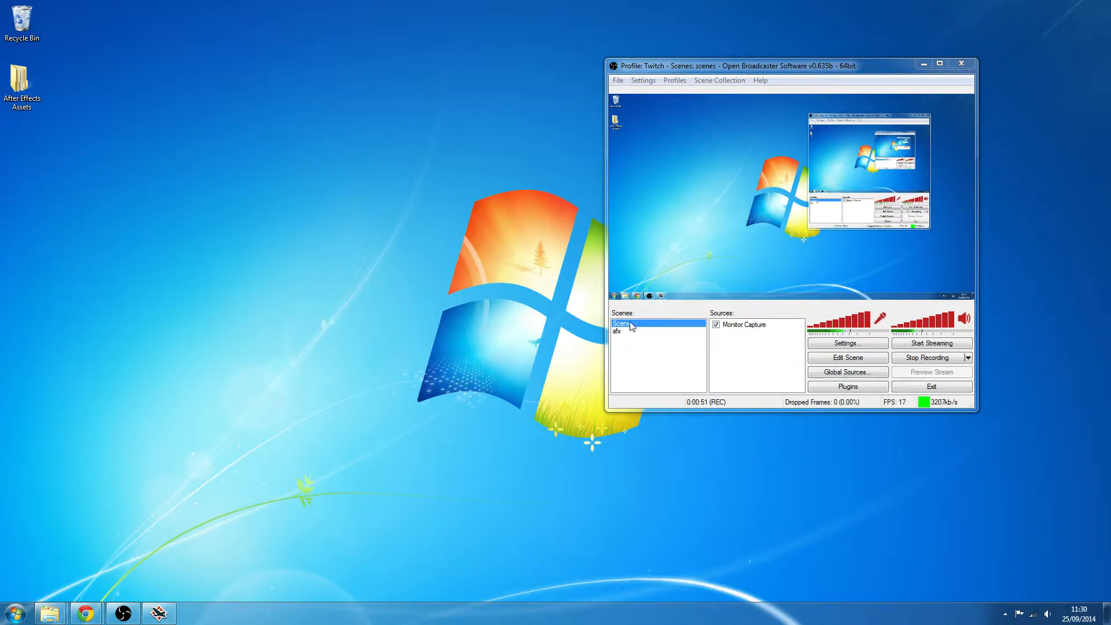
Examine the management options for scenes and the source types that can be added to the current scene
right_click(603, 340)
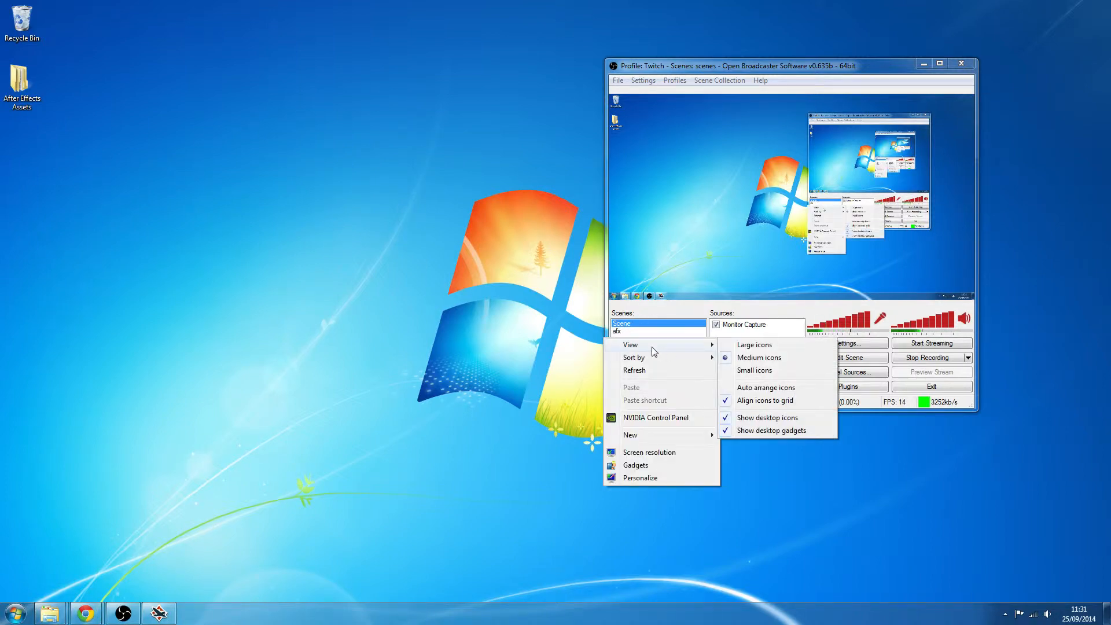
left_click(631, 350)
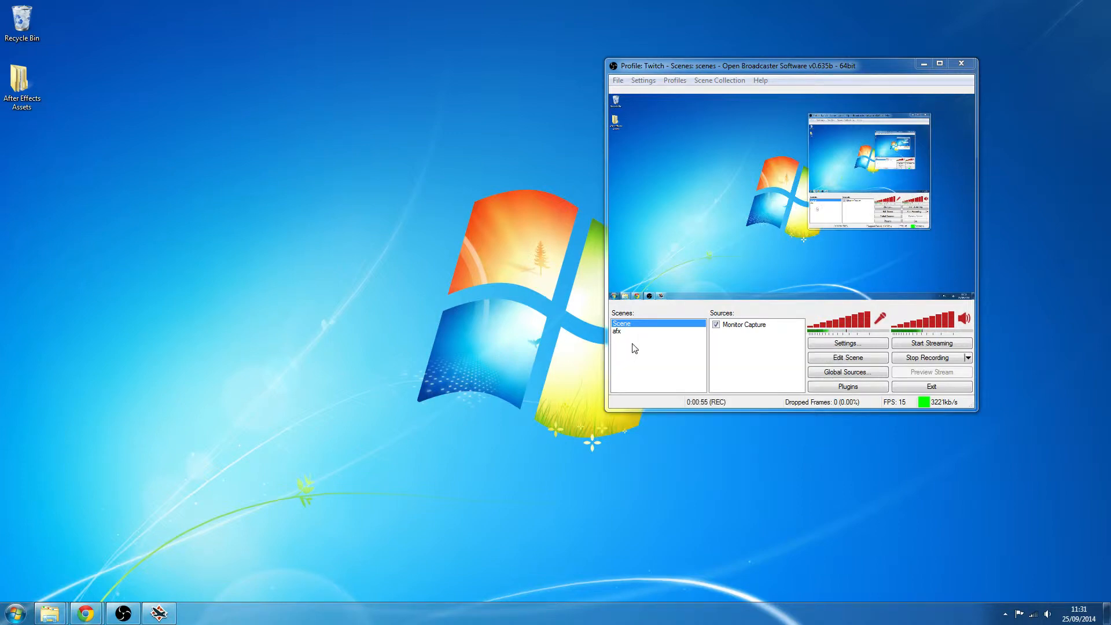
right_click(633, 347)
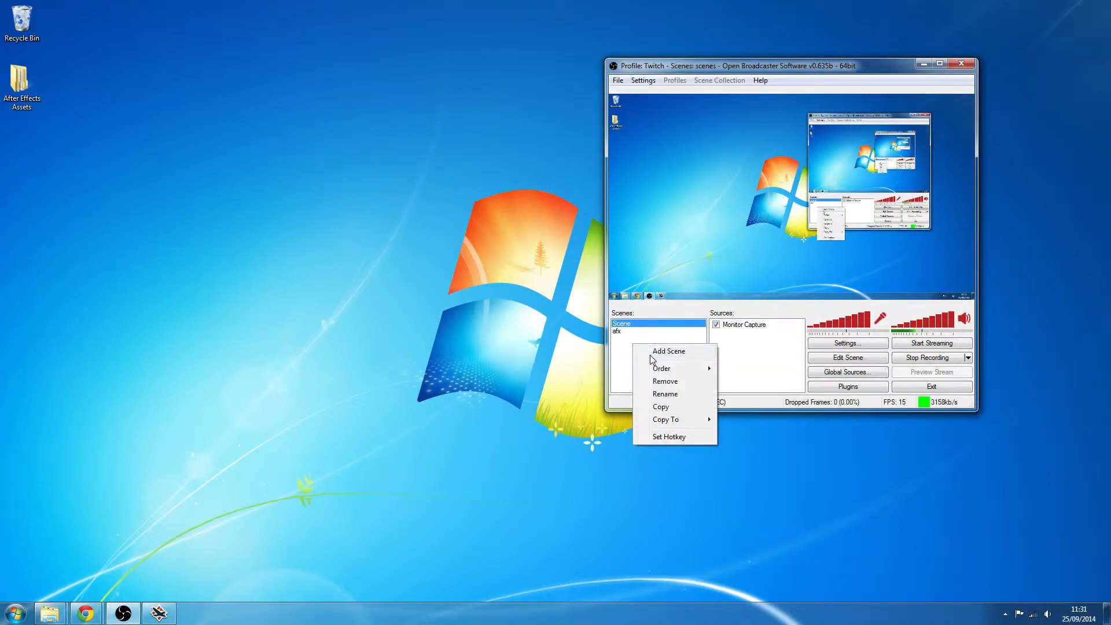
left_click(832, 513)
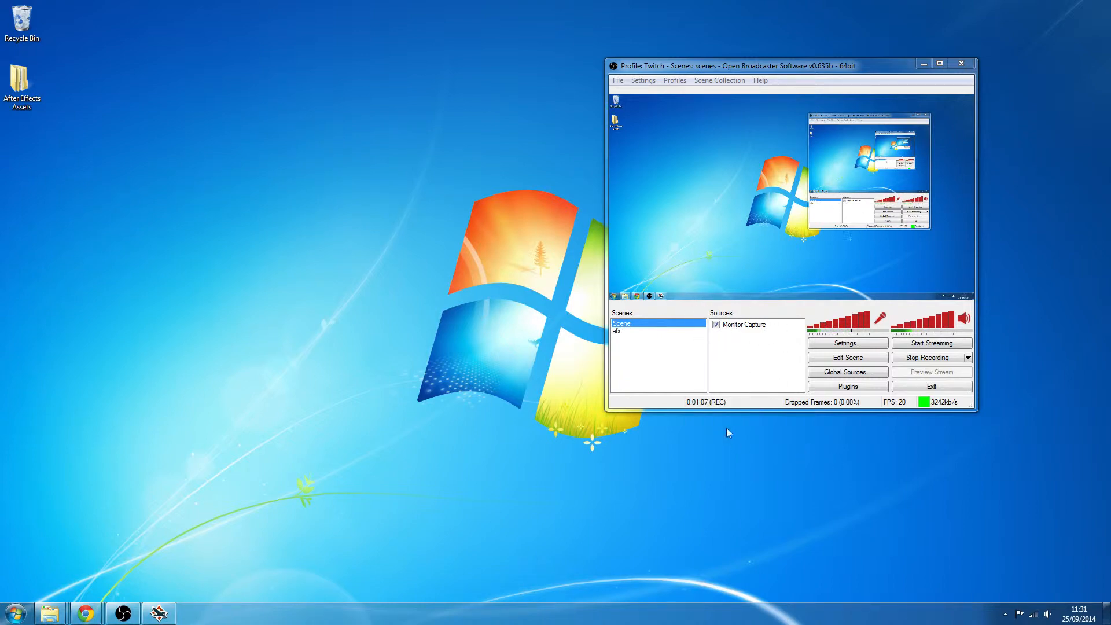
right_click(728, 351)
mouse_move(750, 359)
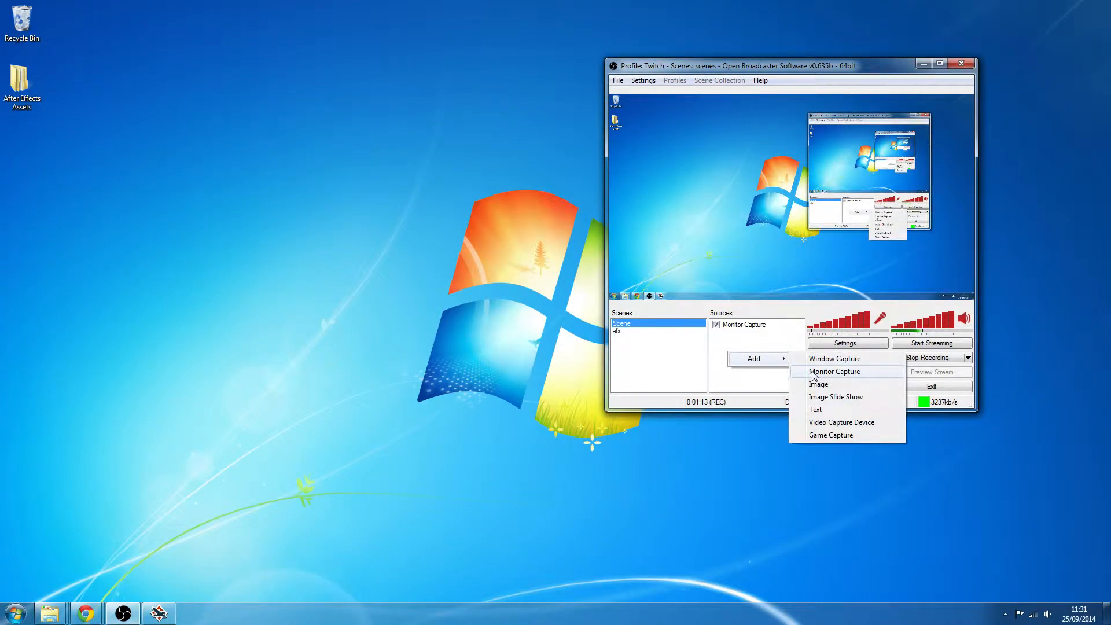
left_click(669, 459)
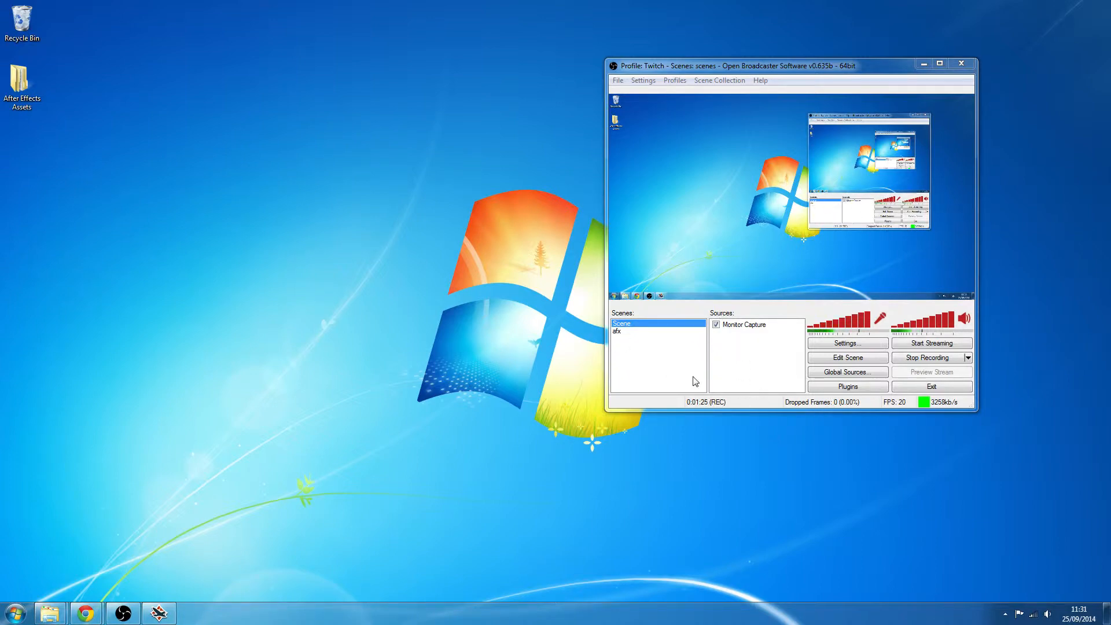
right_click(727, 346)
mouse_move(729, 354)
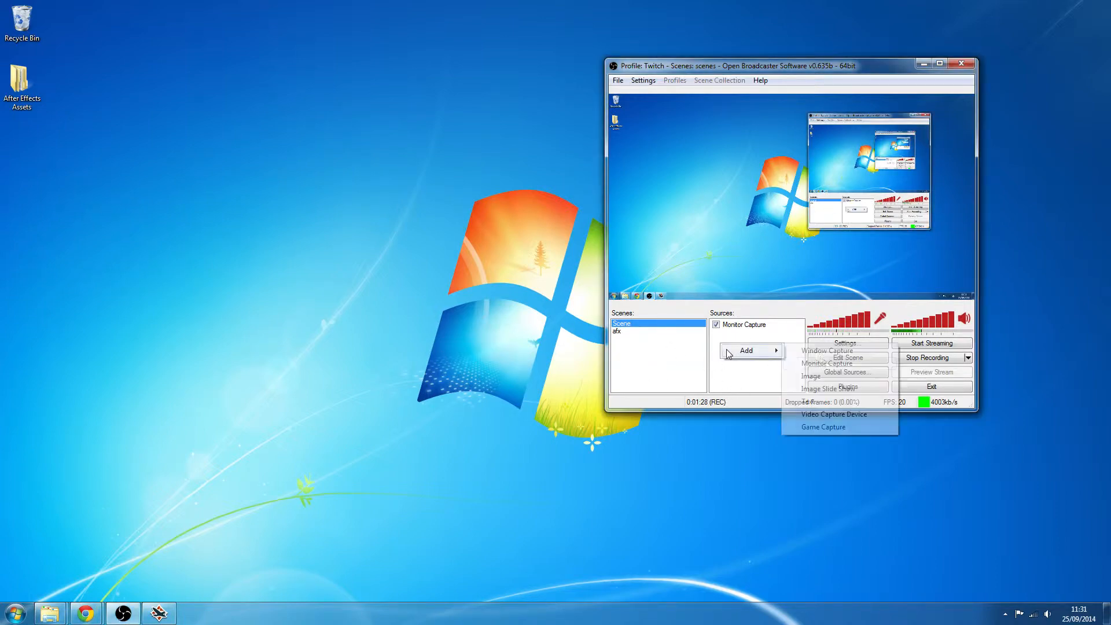
left_click(858, 449)
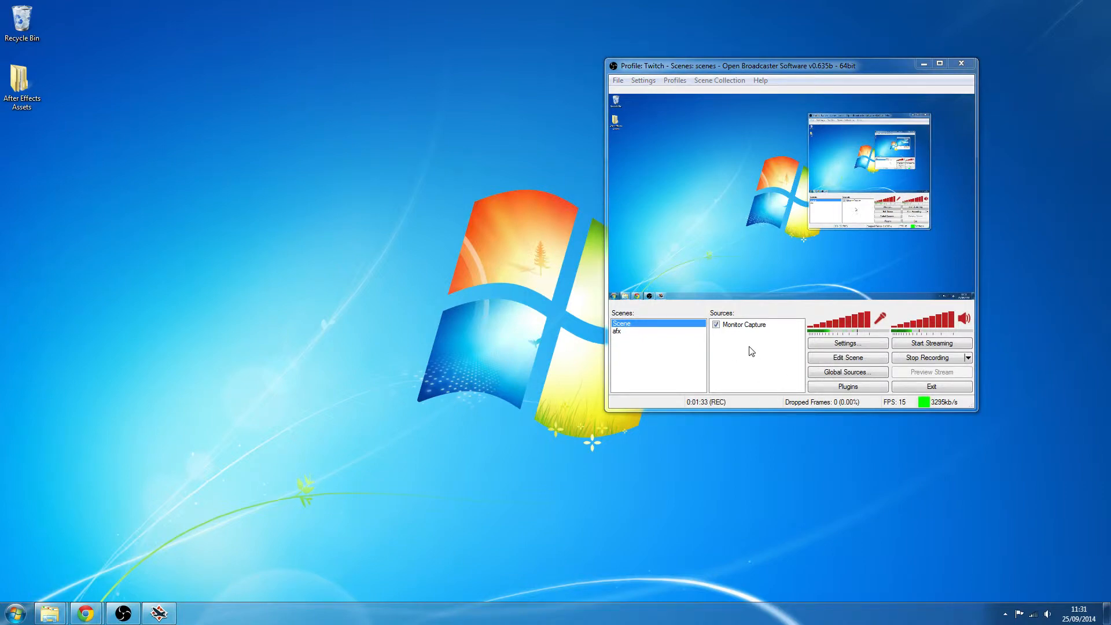
Add a Game Capture source named Warthunder to the current scene
right_click(722, 343)
mouse_move(752, 350)
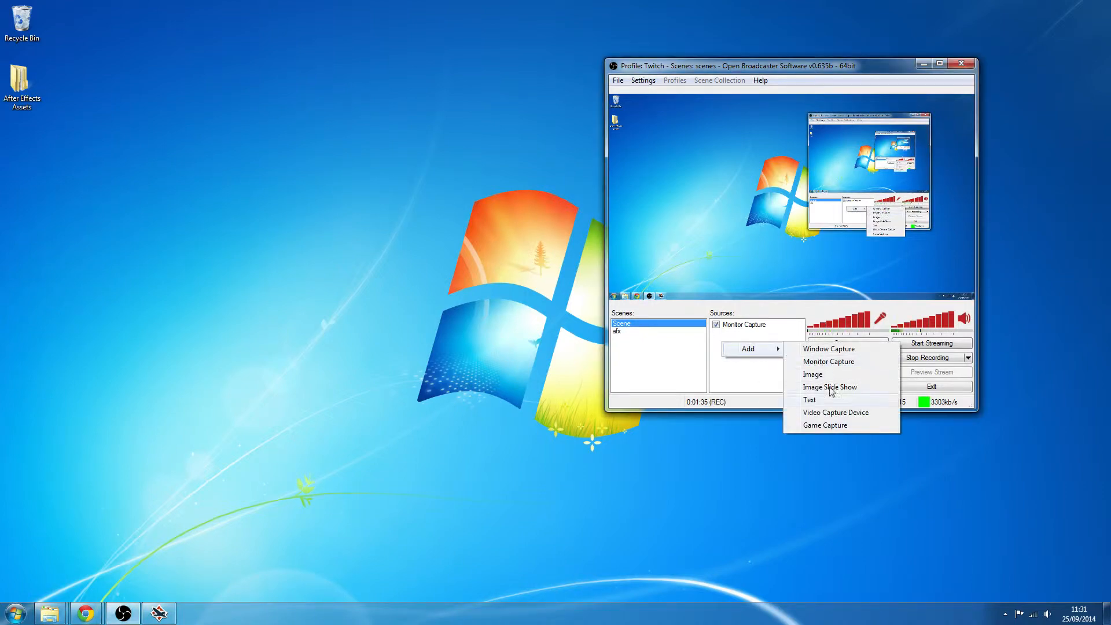
left_click(831, 425)
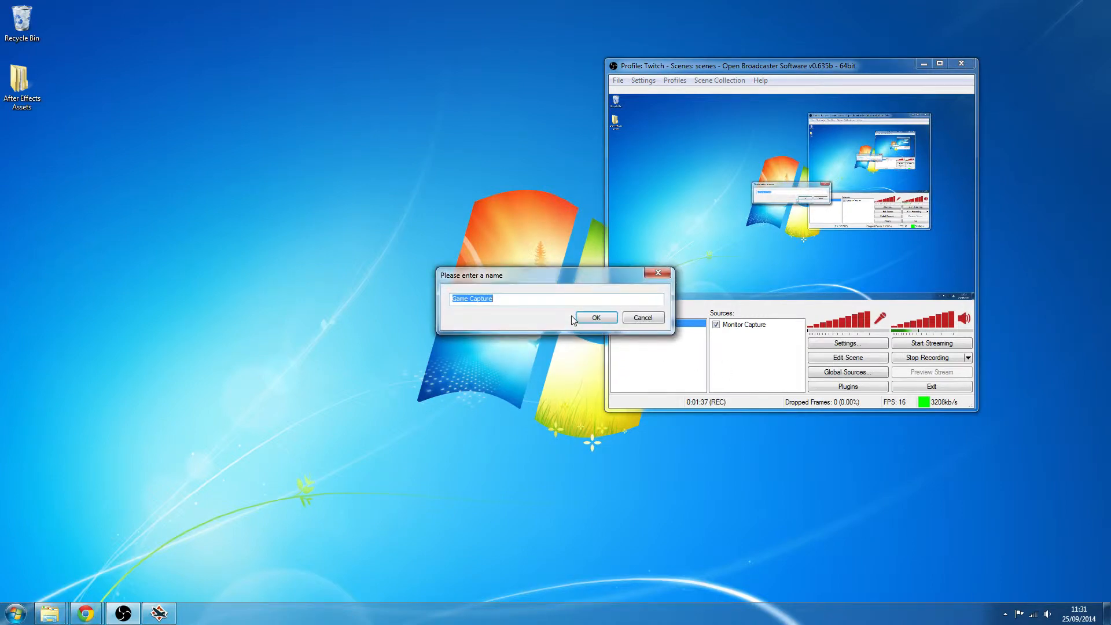
type("Warthunder")
left_click(578, 319)
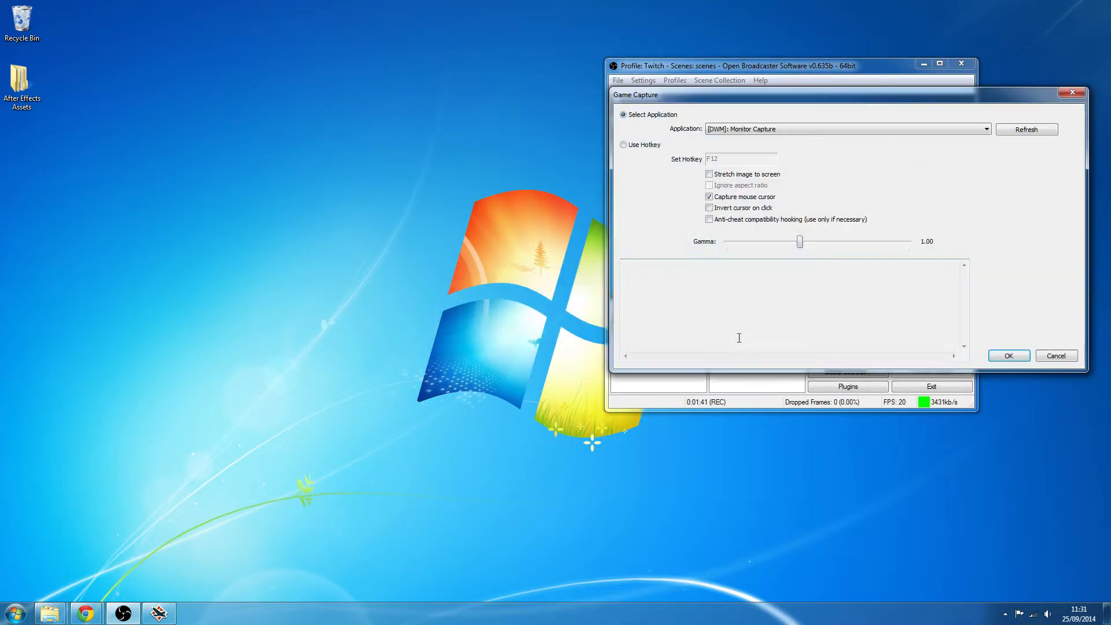
Keep [DWM]: Monitor Capture as the application for the game capture and accept its settings
left_click(765, 130)
left_click(885, 117)
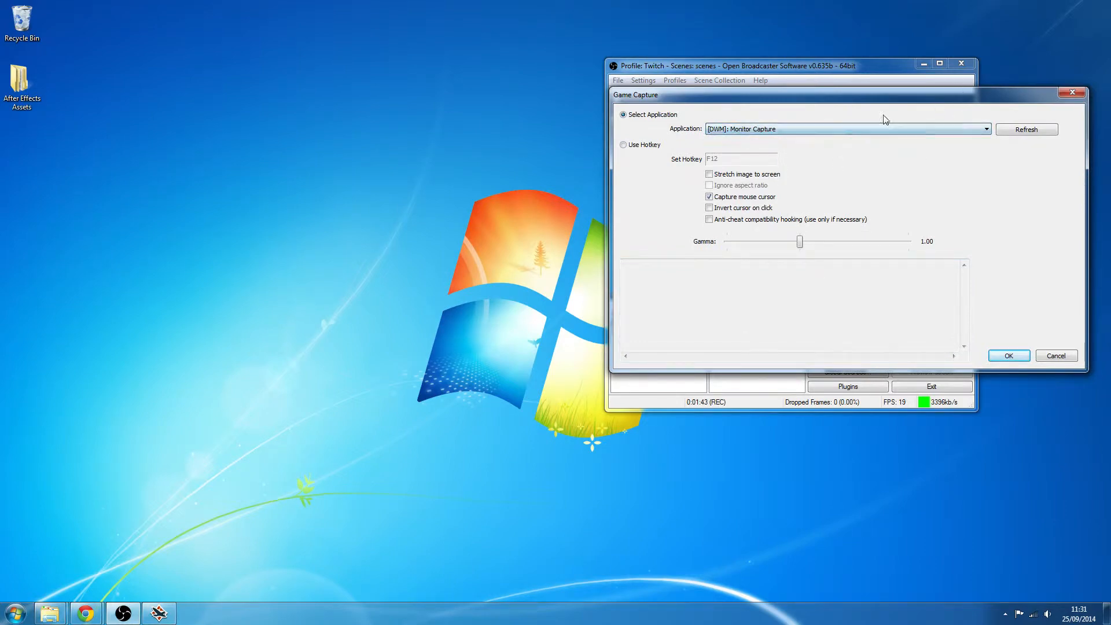
left_click_drag(746, 97, 237, 83)
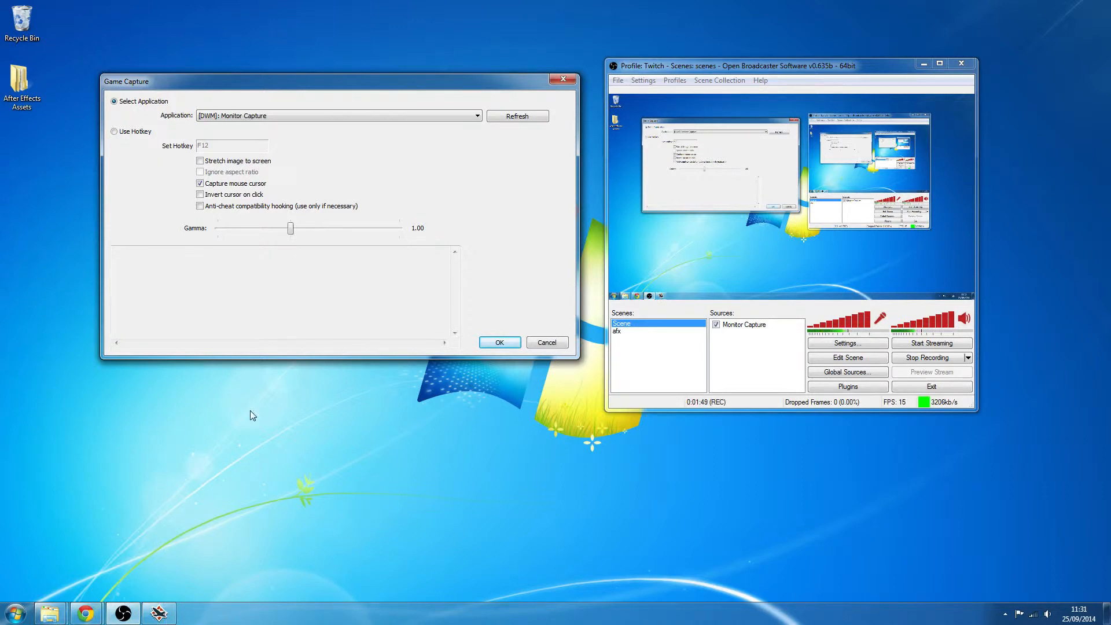
left_click(418, 114)
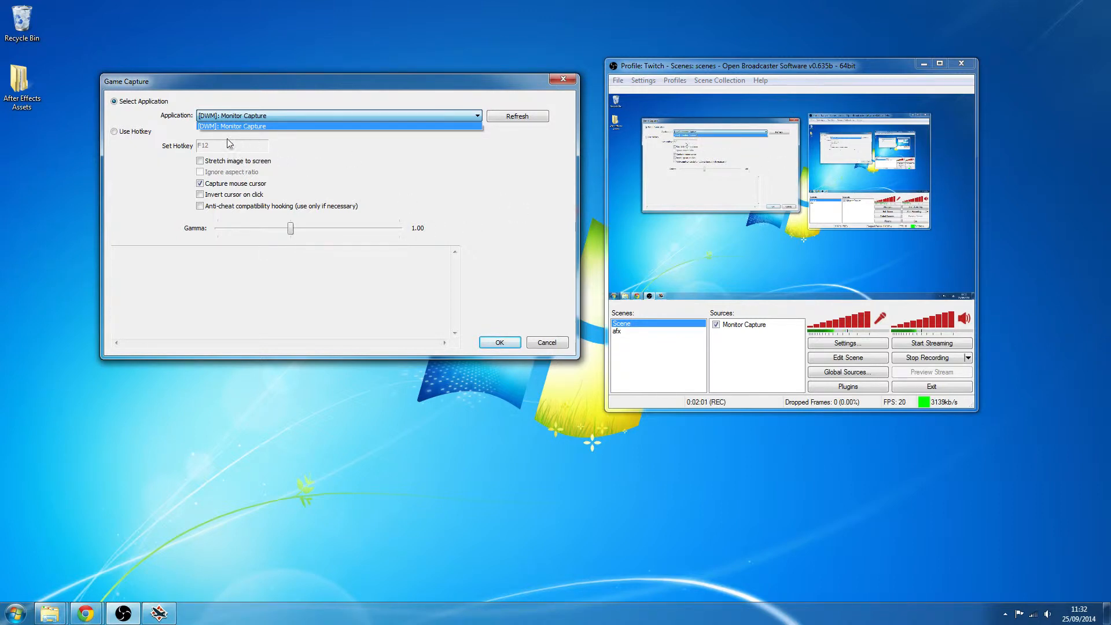
left_click(491, 344)
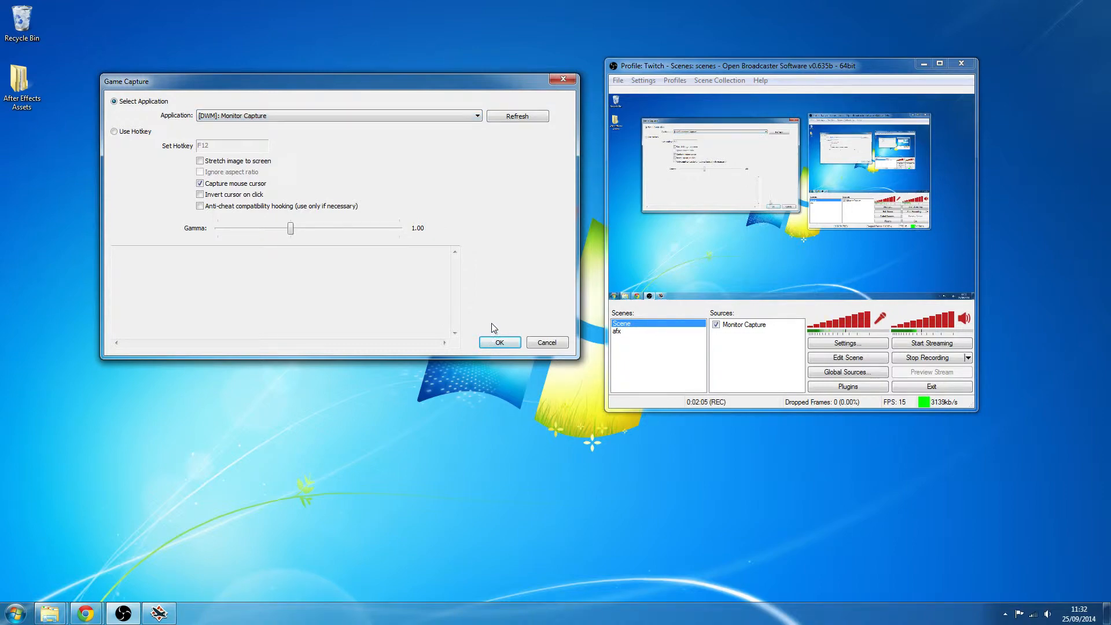
left_click(492, 341)
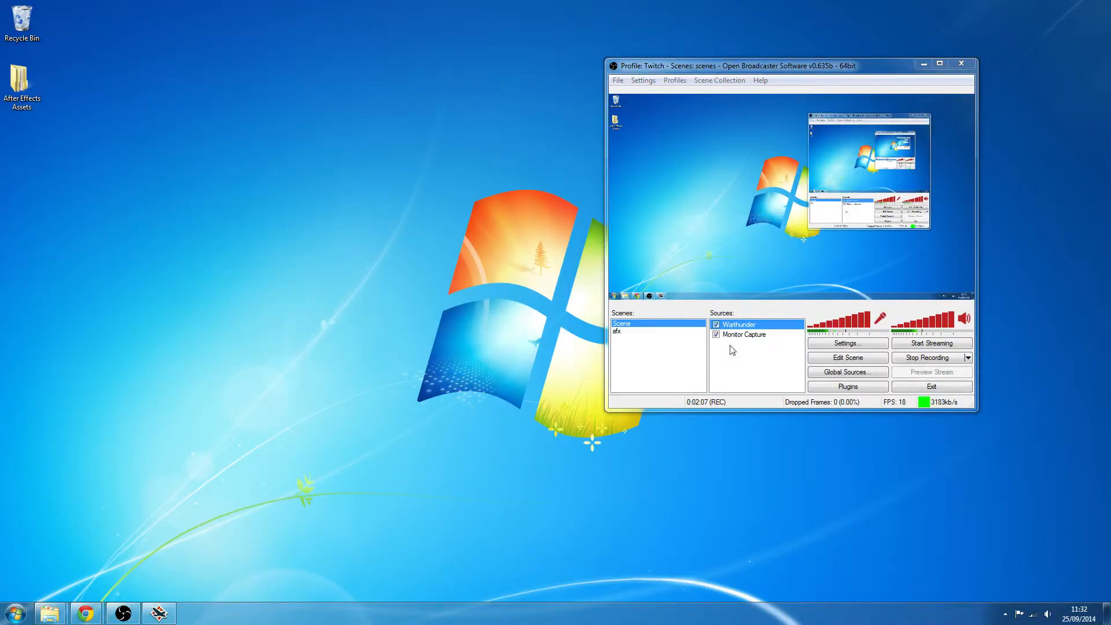
Disable the Warthunder source and select the Monitor Capture source
left_click(716, 325)
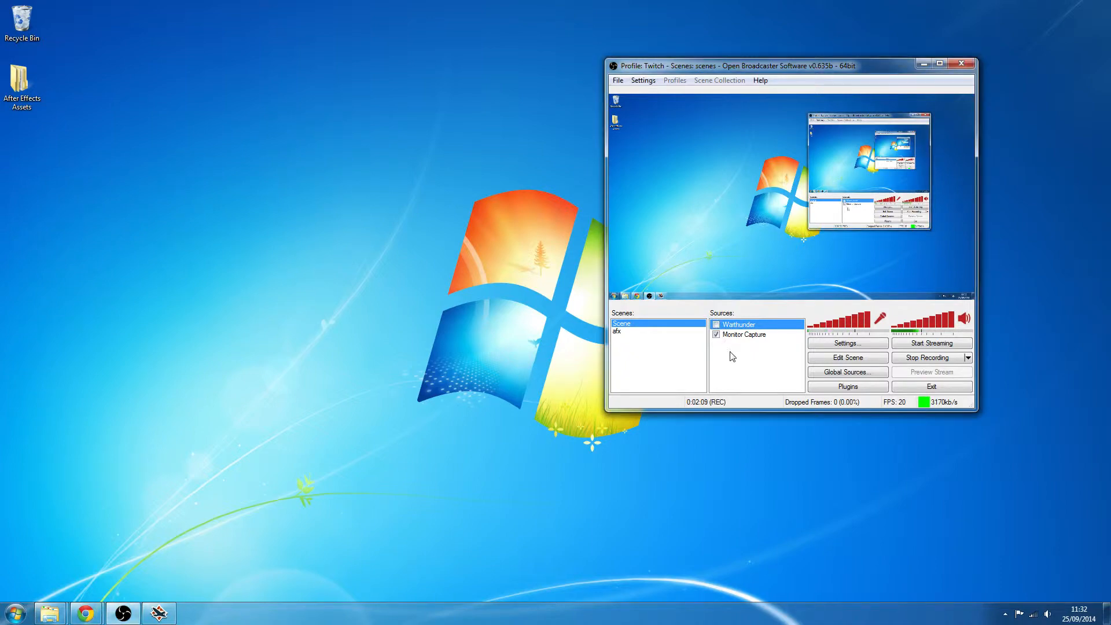
left_click(728, 358)
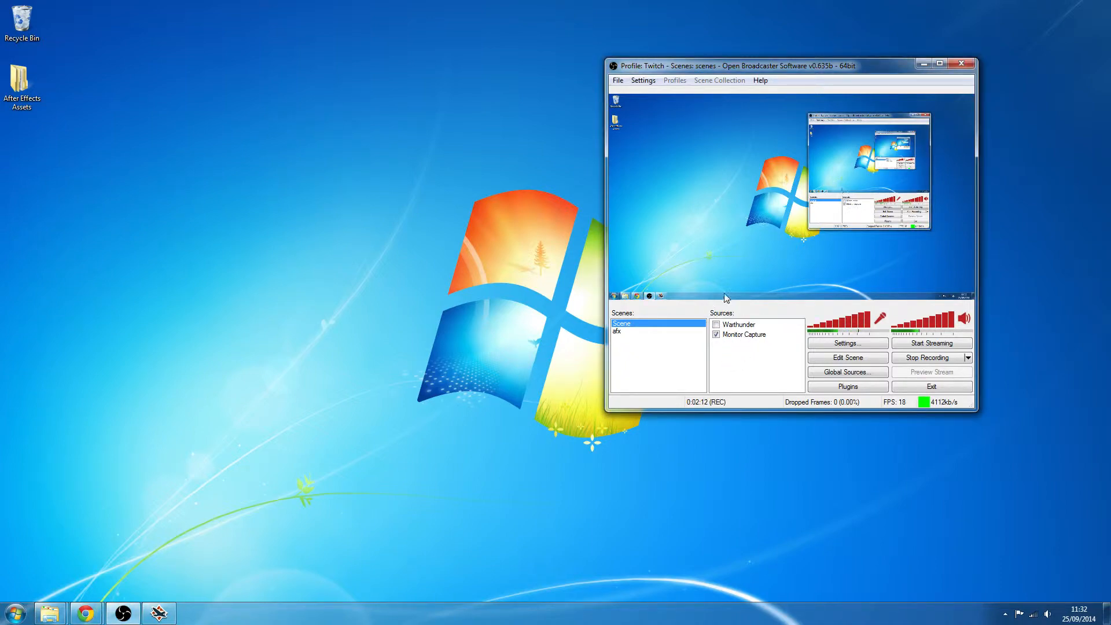
right_click(741, 333)
left_click(728, 355)
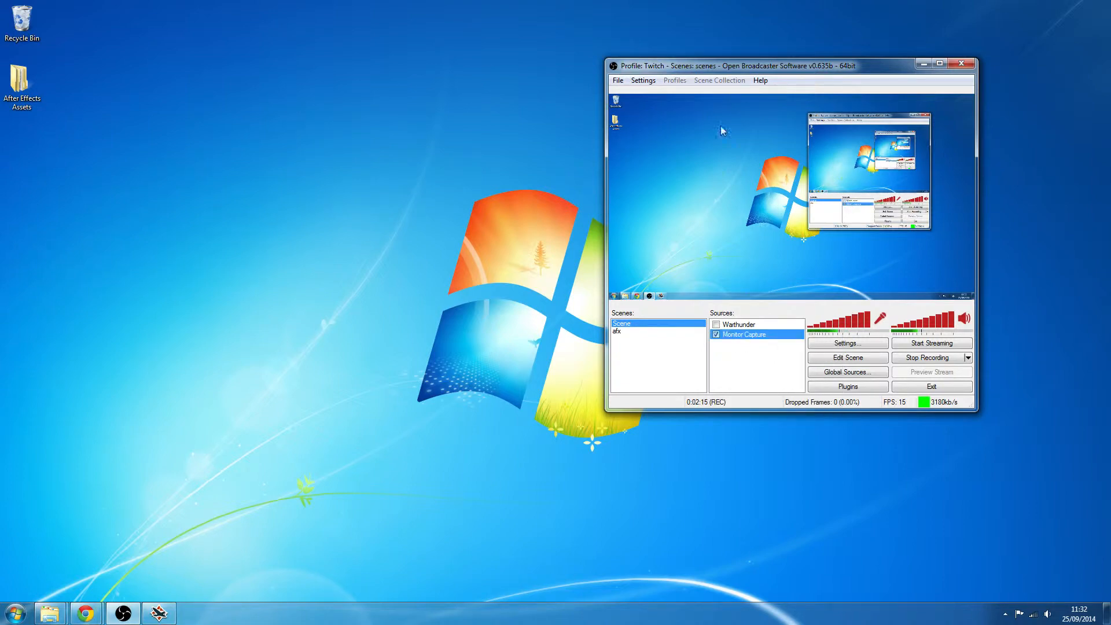
Open the program settings beside the main window and examine the encoding options, especially the maximum bitrate
left_click(641, 82)
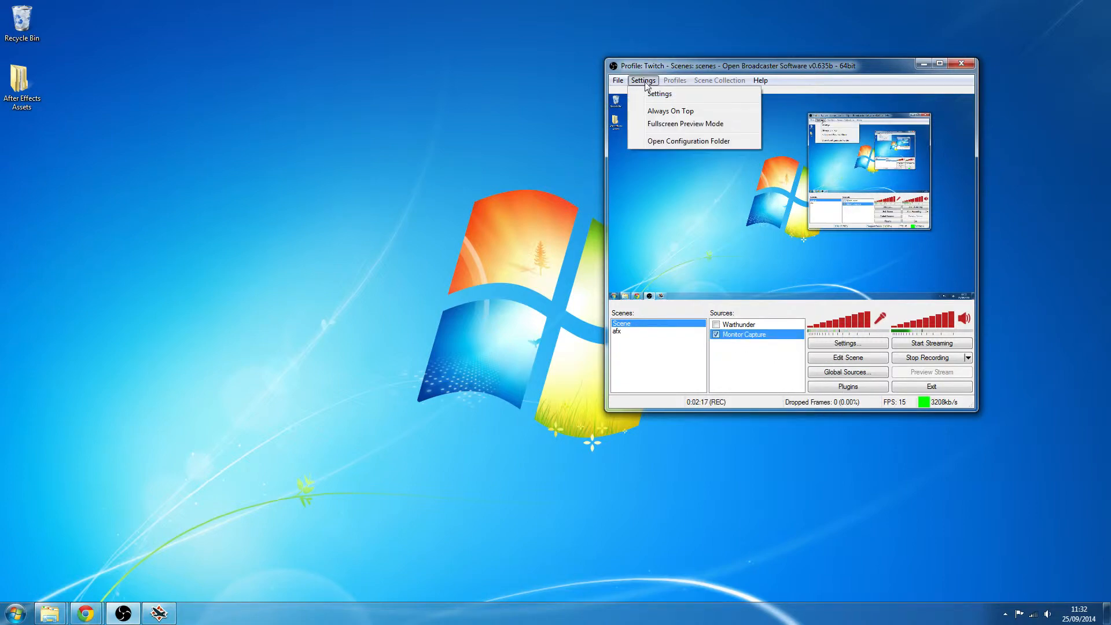
left_click(689, 94)
left_click_drag(707, 102, 470, 69)
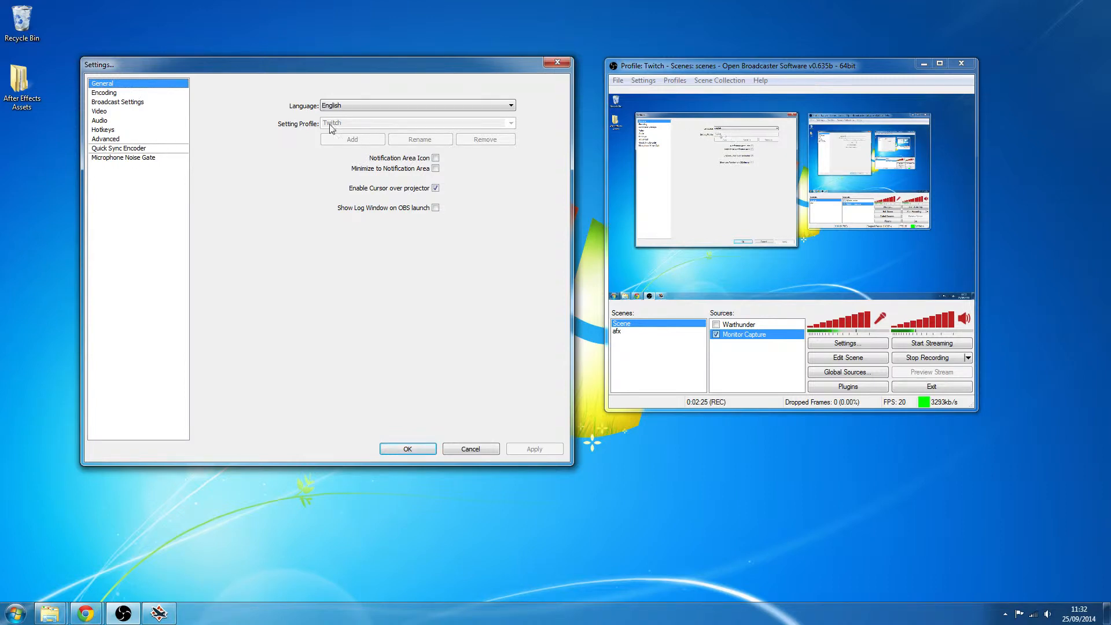
left_click(113, 93)
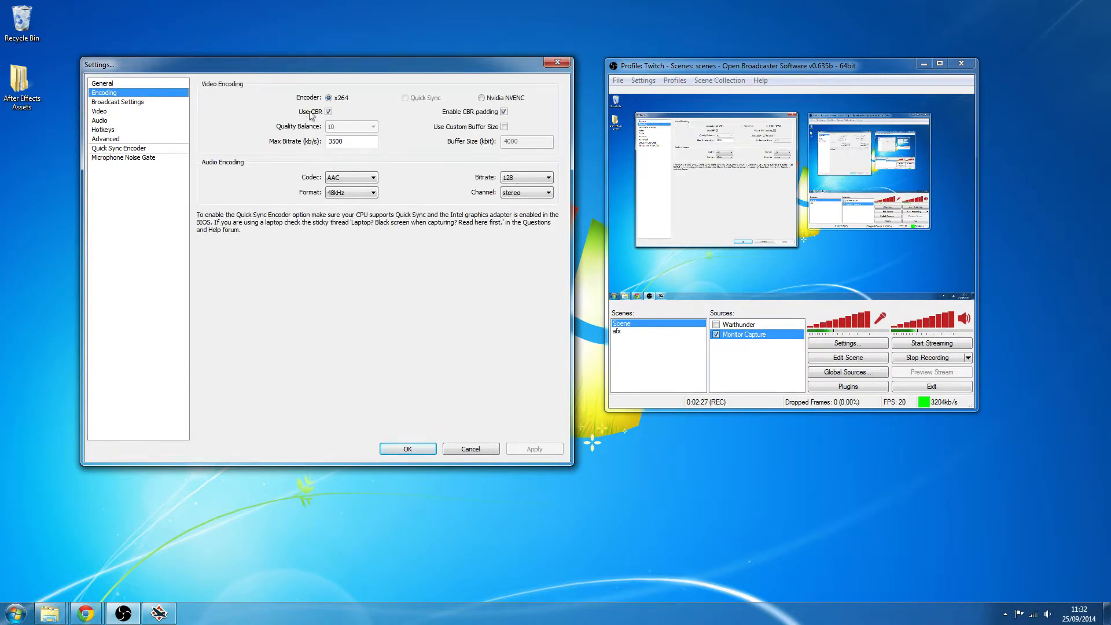
double_click(336, 142)
left_click(357, 145)
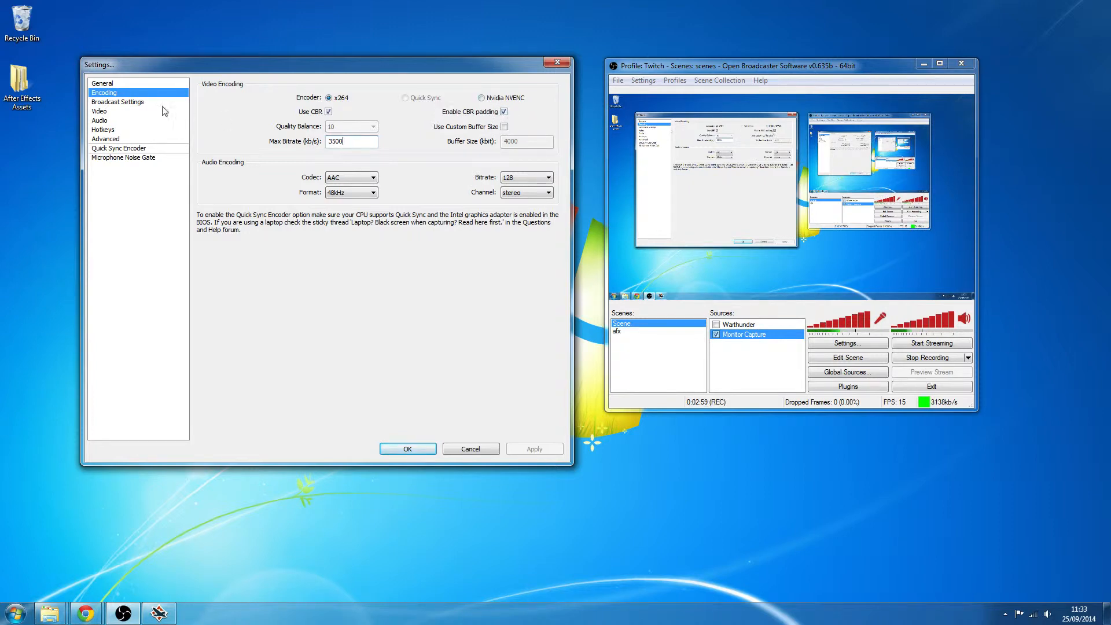
Review the broadcast settings and the video settings, including the resolution downscale choices
left_click(139, 104)
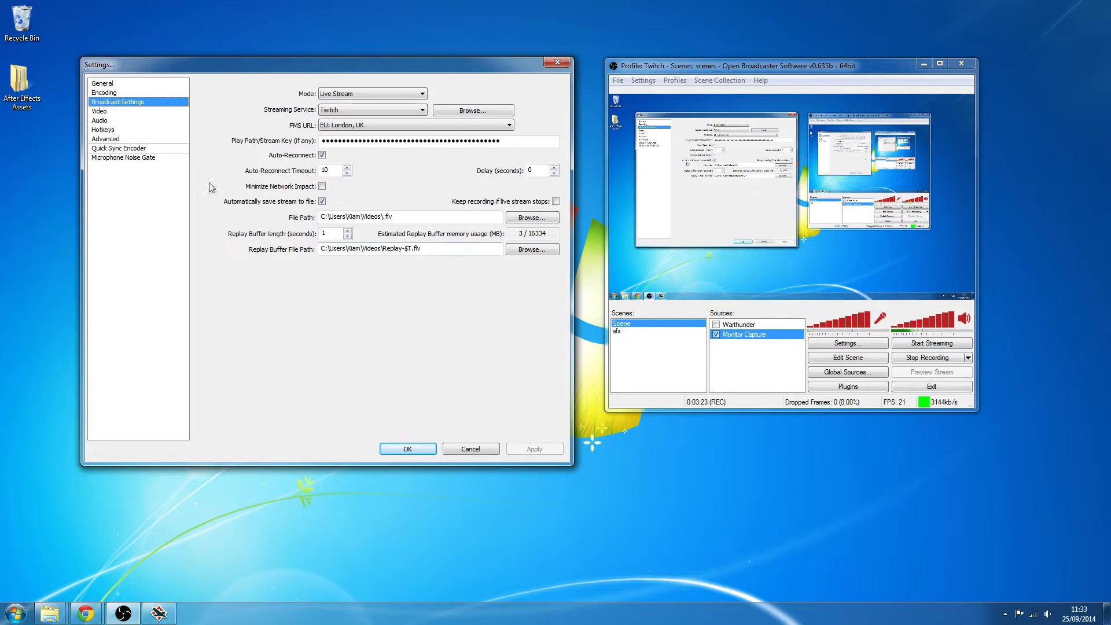
left_click(122, 113)
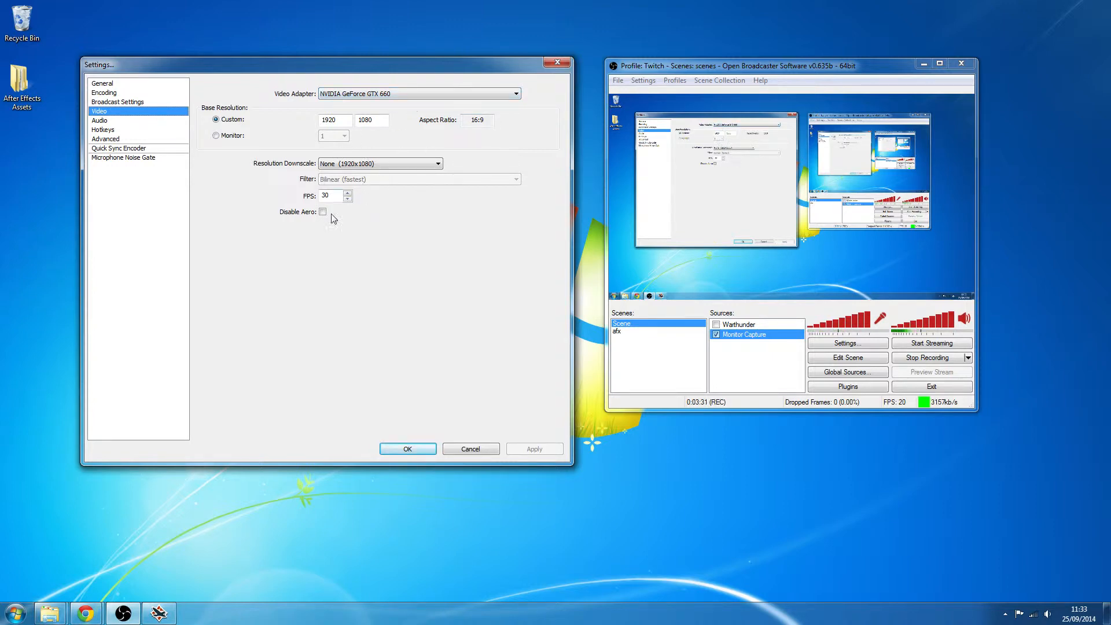
left_click(381, 165)
left_click(381, 164)
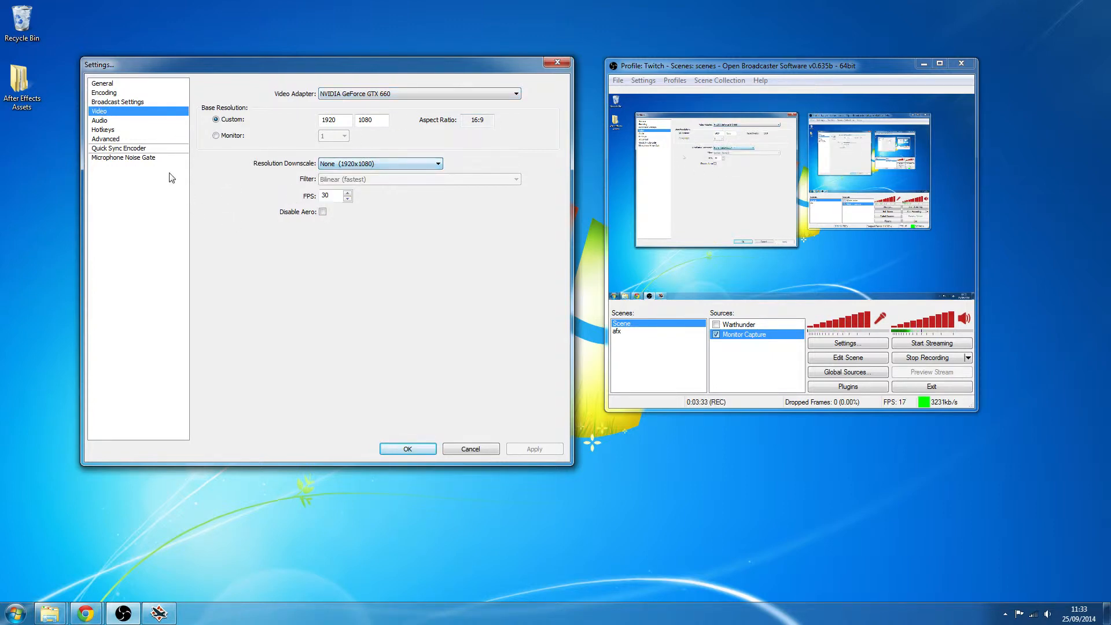
Review the audio settings and choose Default as the desktop audio device
left_click(113, 121)
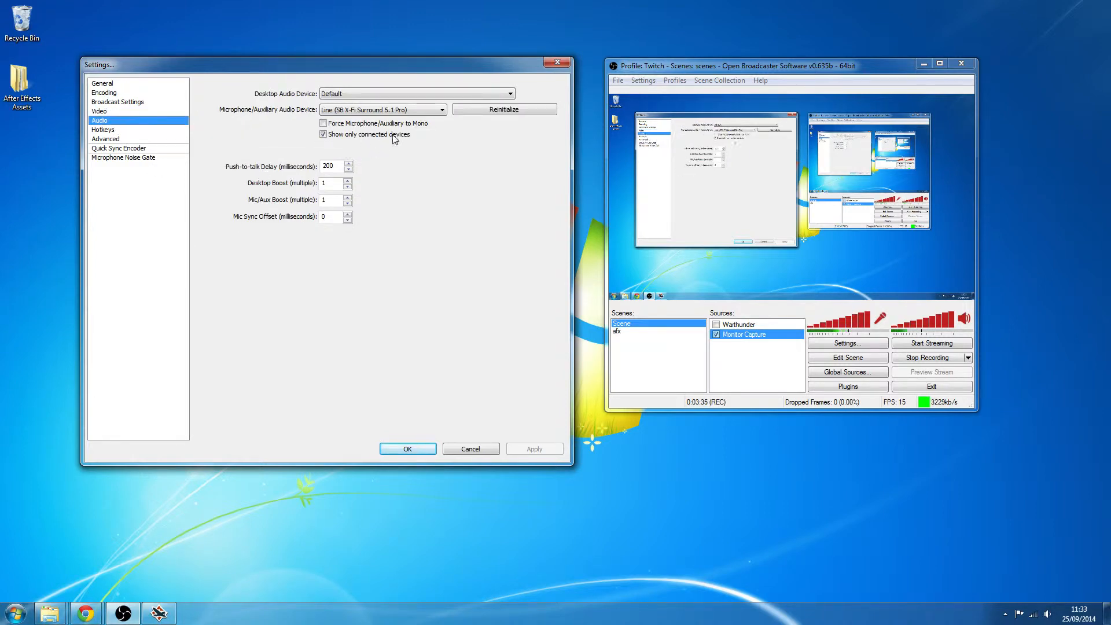
left_click(357, 99)
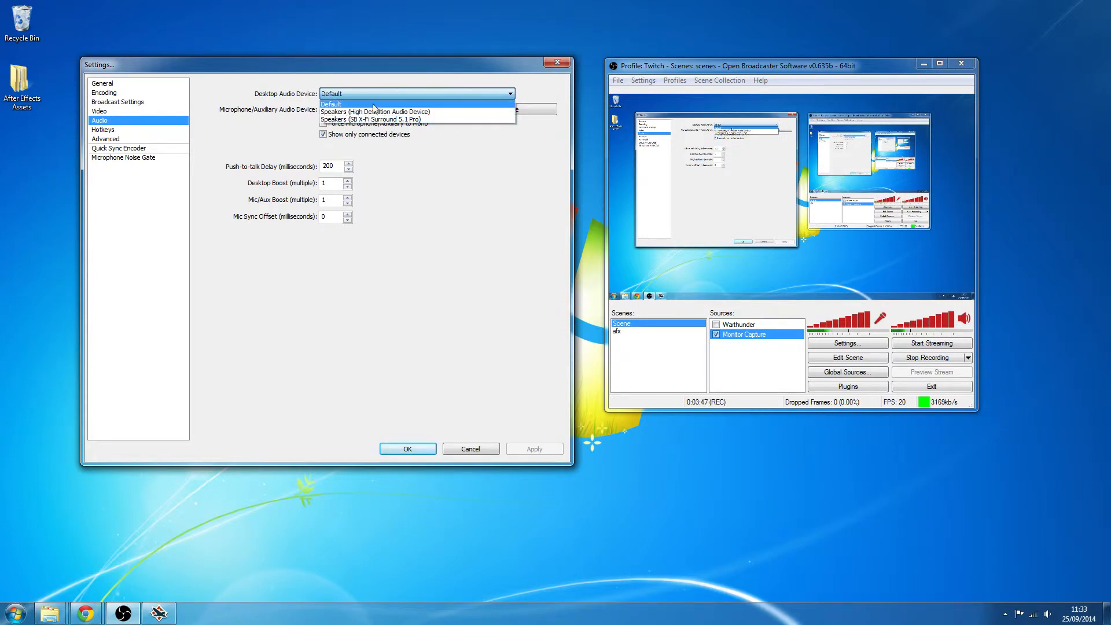
left_click(373, 104)
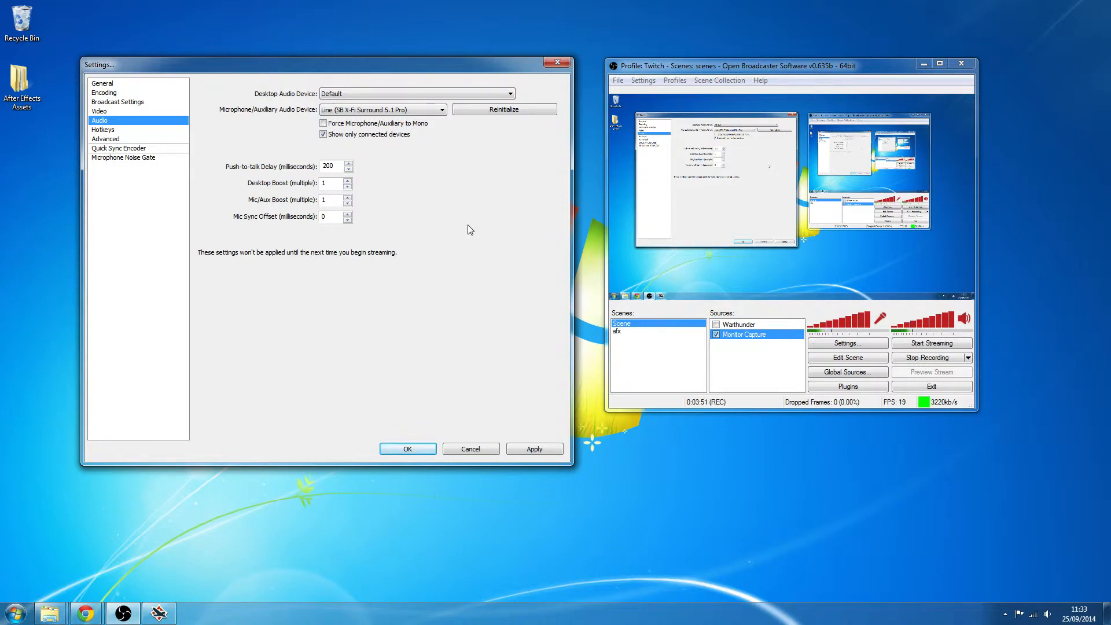
Examine the hotkey, advanced and Quick Sync encoder settings
left_click(109, 130)
left_click(557, 347)
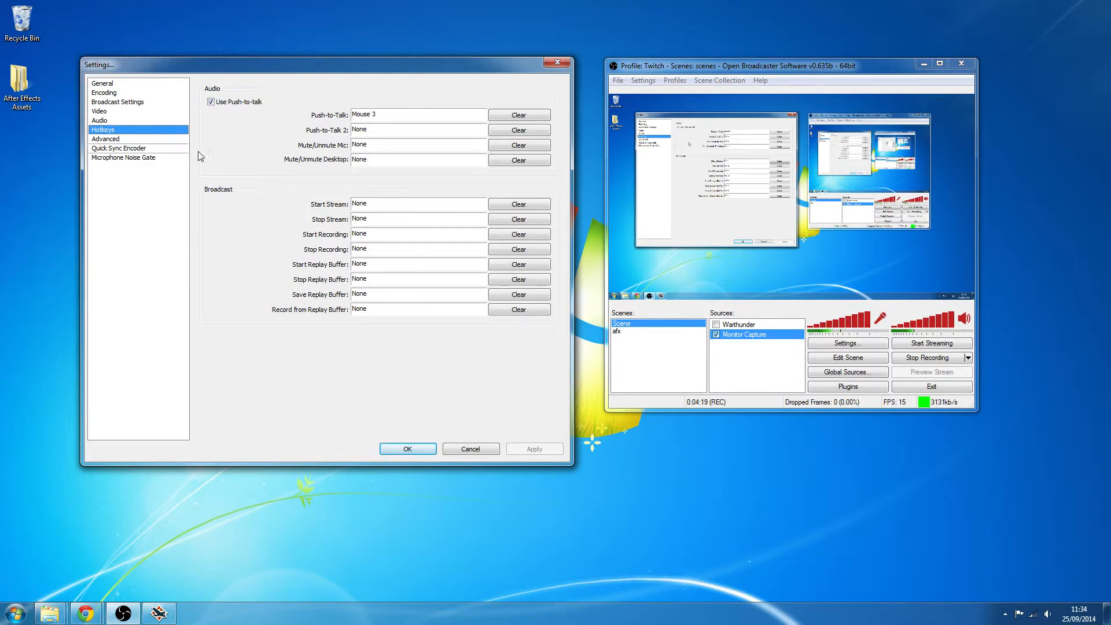
left_click(106, 140)
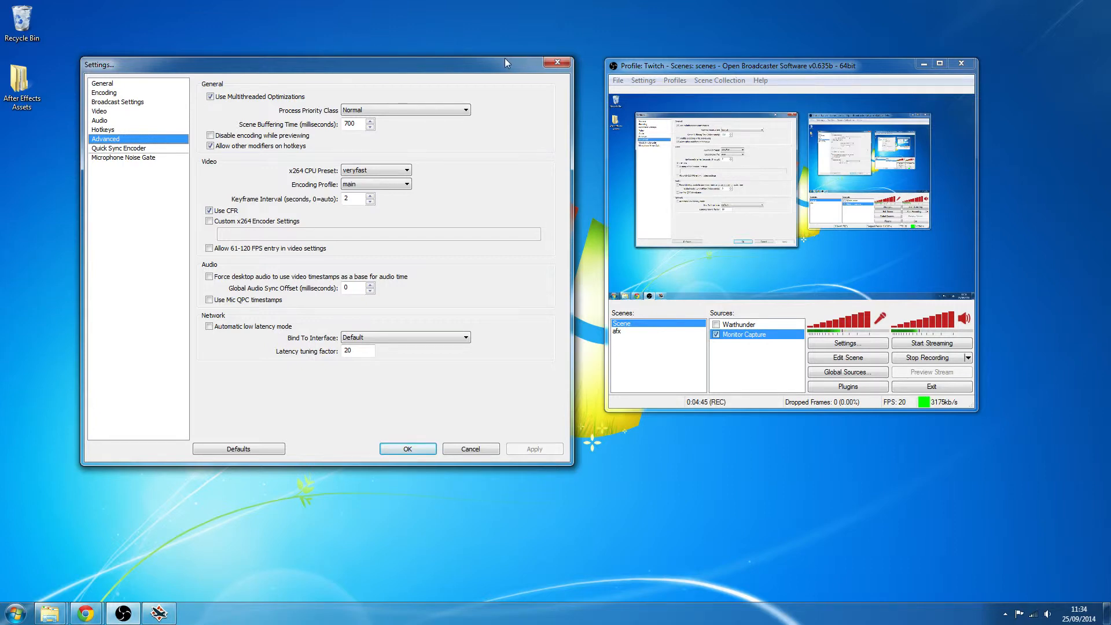
left_click(133, 148)
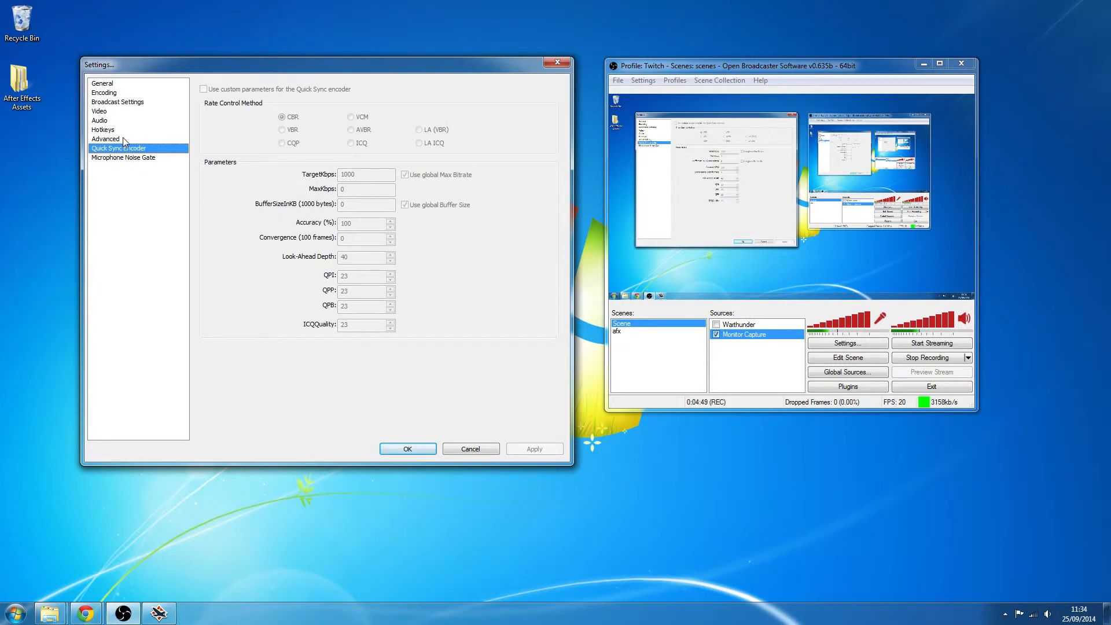
Review the microphone noise gate thresholds and timing options, and close the settings with OK
left_click(145, 158)
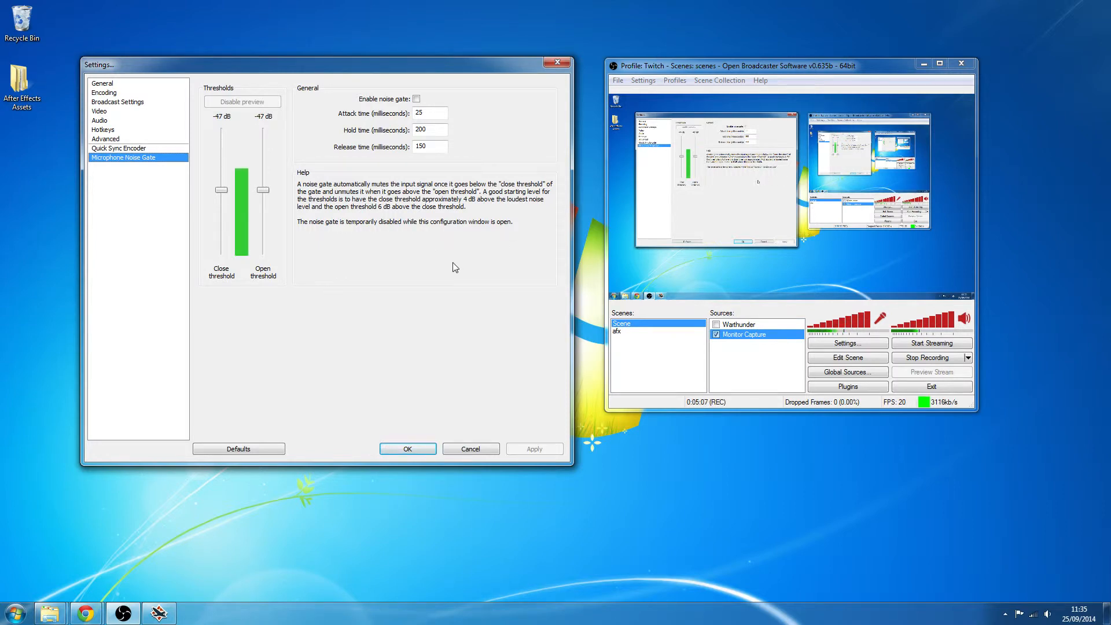
left_click(410, 450)
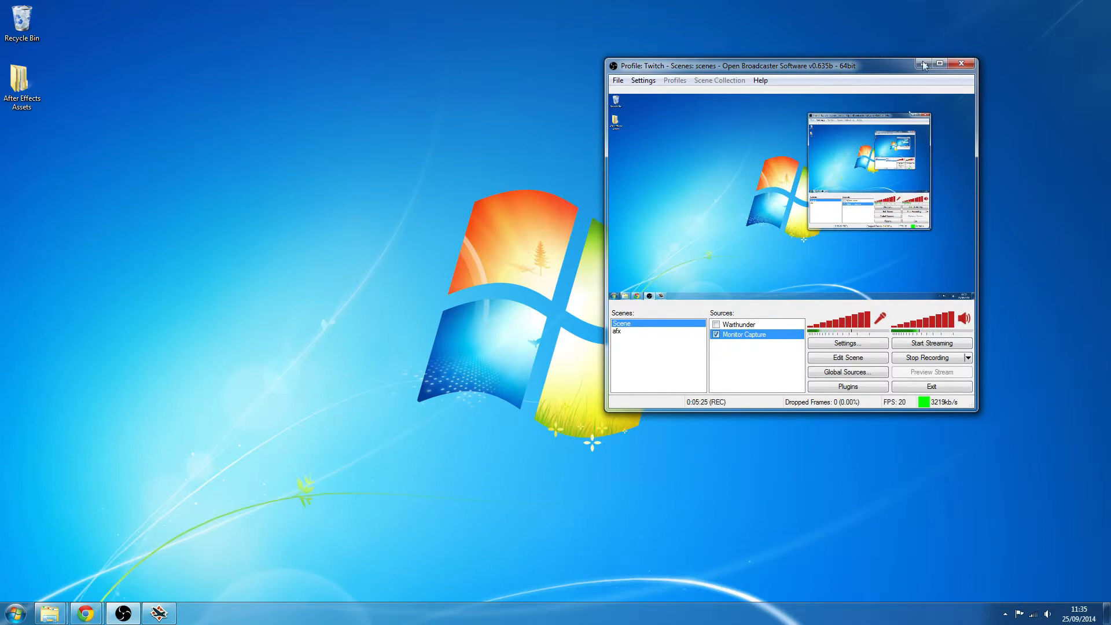
left_click(940, 63)
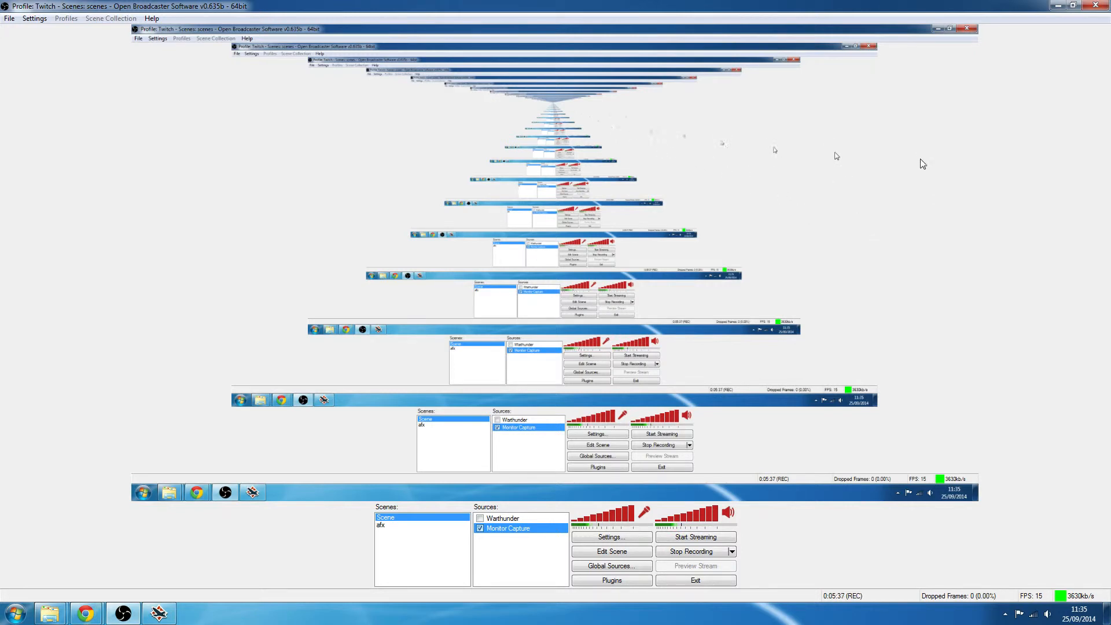
left_click_drag(990, 6, 694, 73)
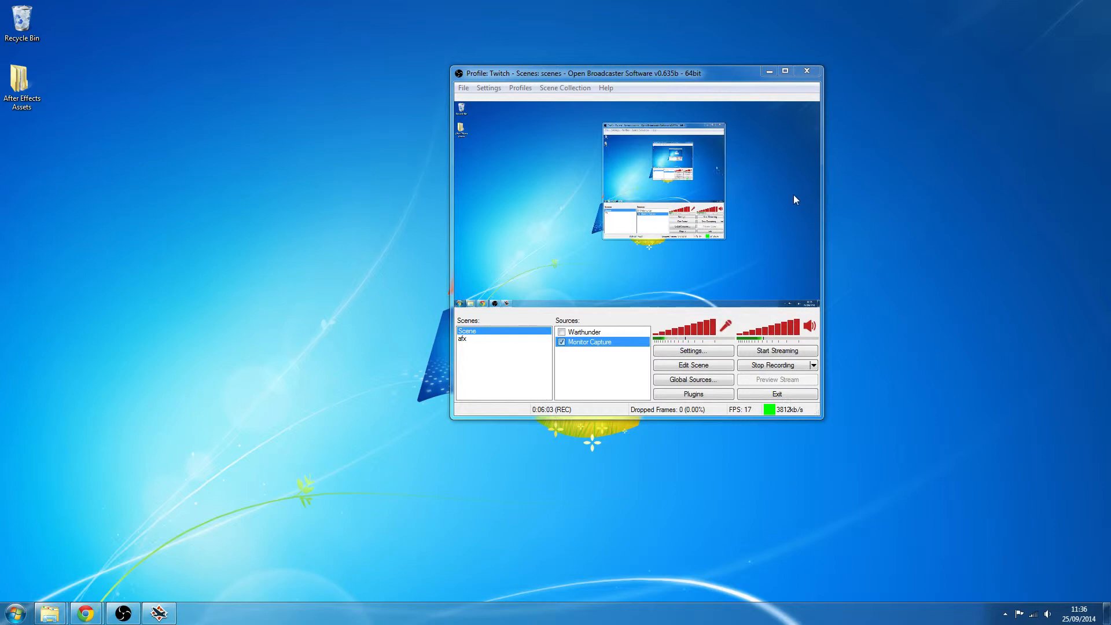
left_click(784, 71)
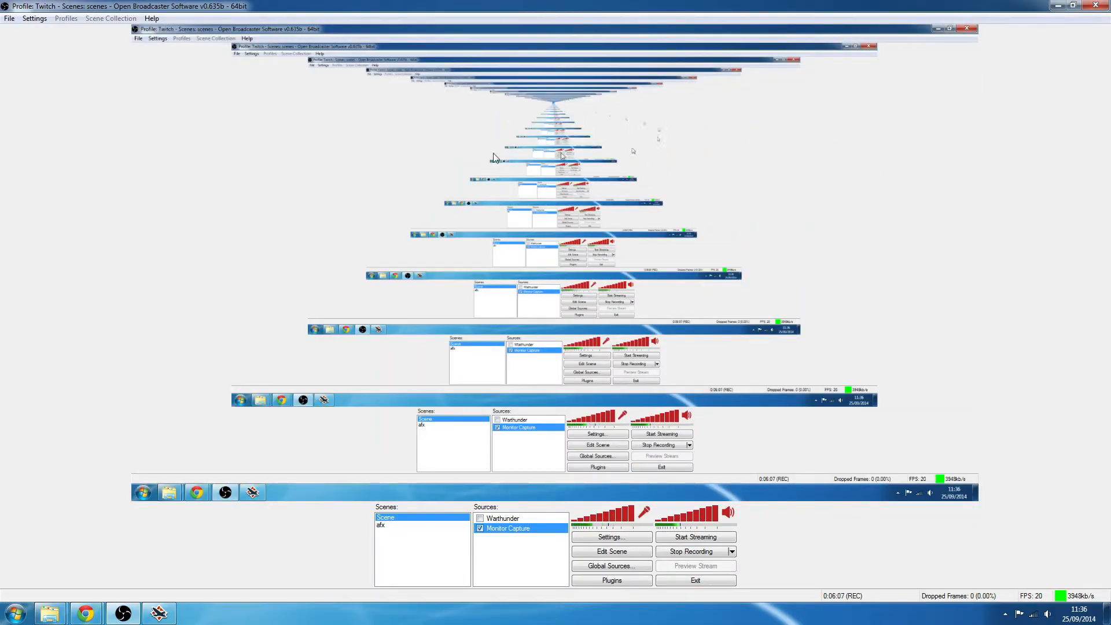
left_click_drag(989, 8, 765, 83)
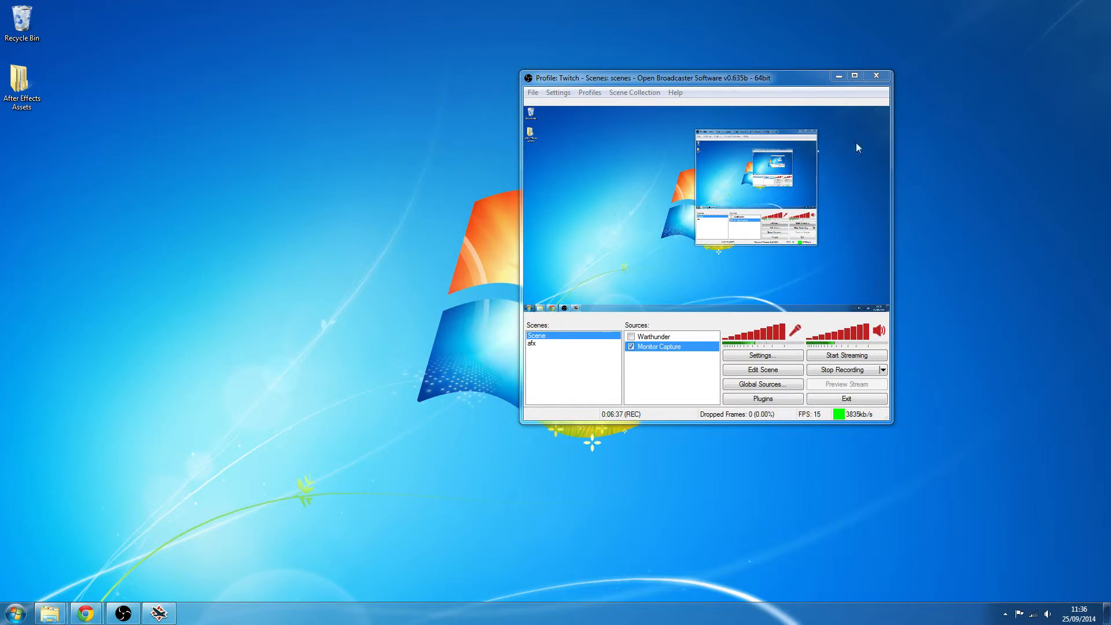
Close the War Thunder launcher that is already running
left_click(799, 161)
left_click(13, 70)
right_click(165, 619)
left_click(153, 587)
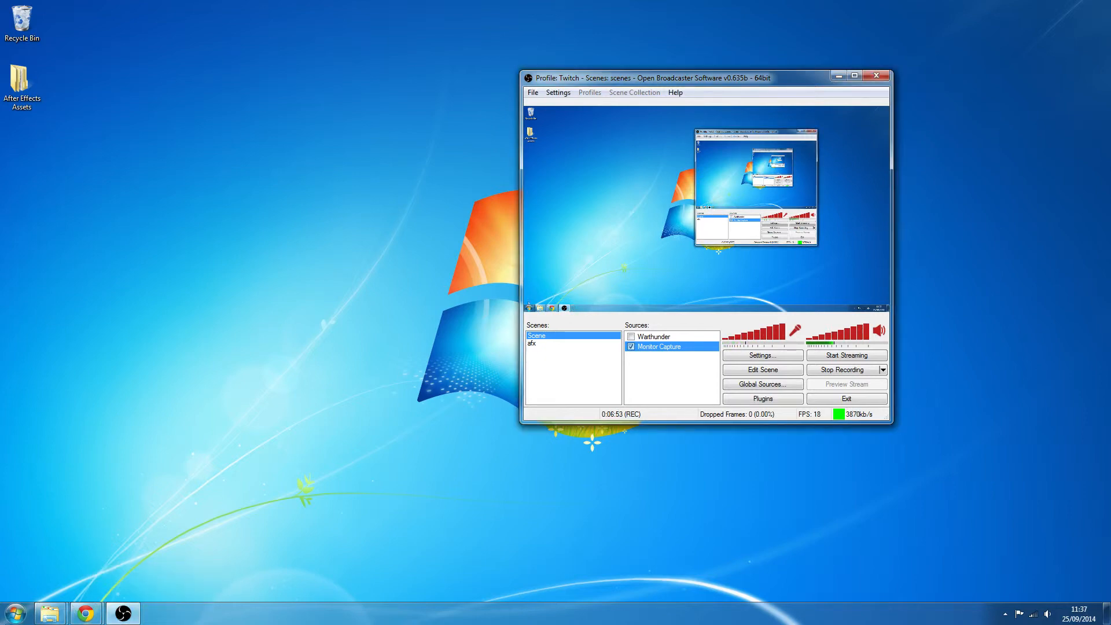
Launch War Thunder, set its display mode to Full window at 1920 x 1080, and start the game
key("super")
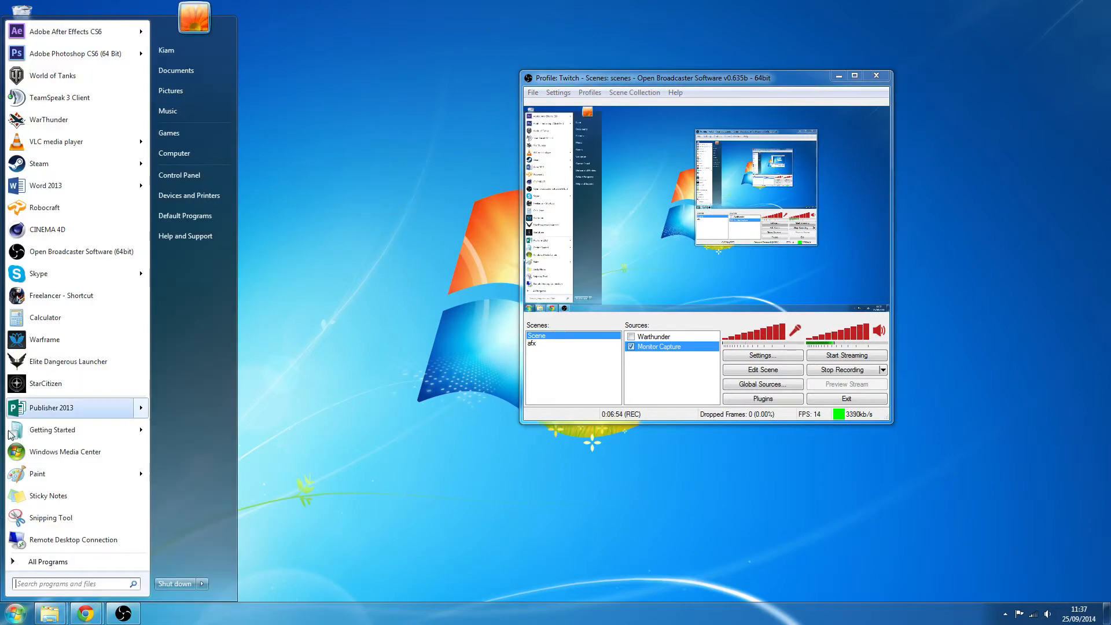
left_click(51, 122)
left_click(634, 145)
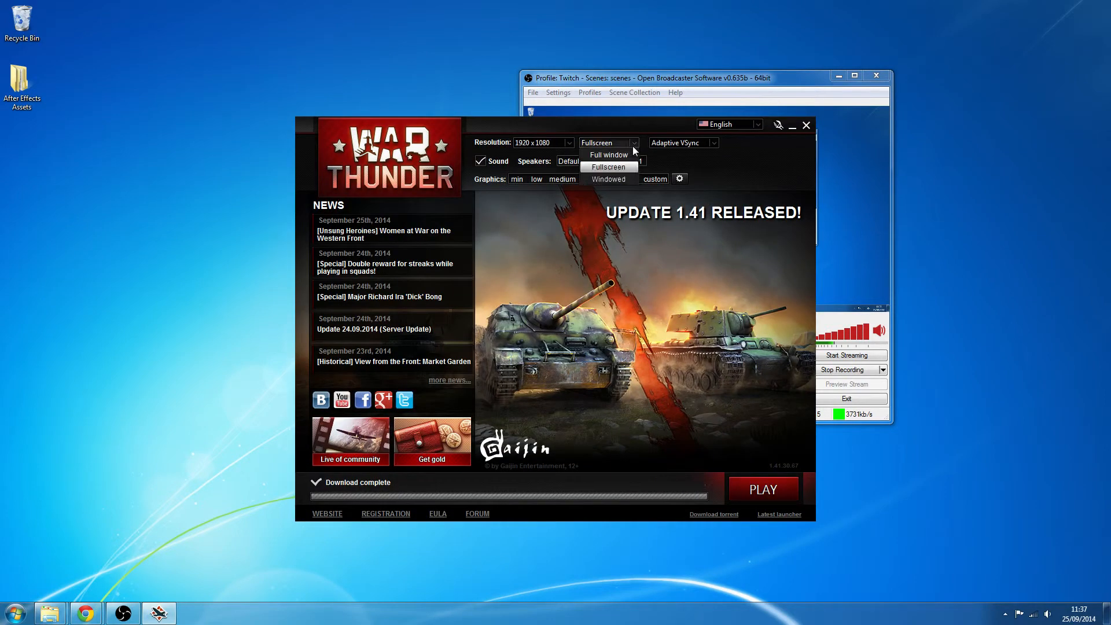
left_click(608, 155)
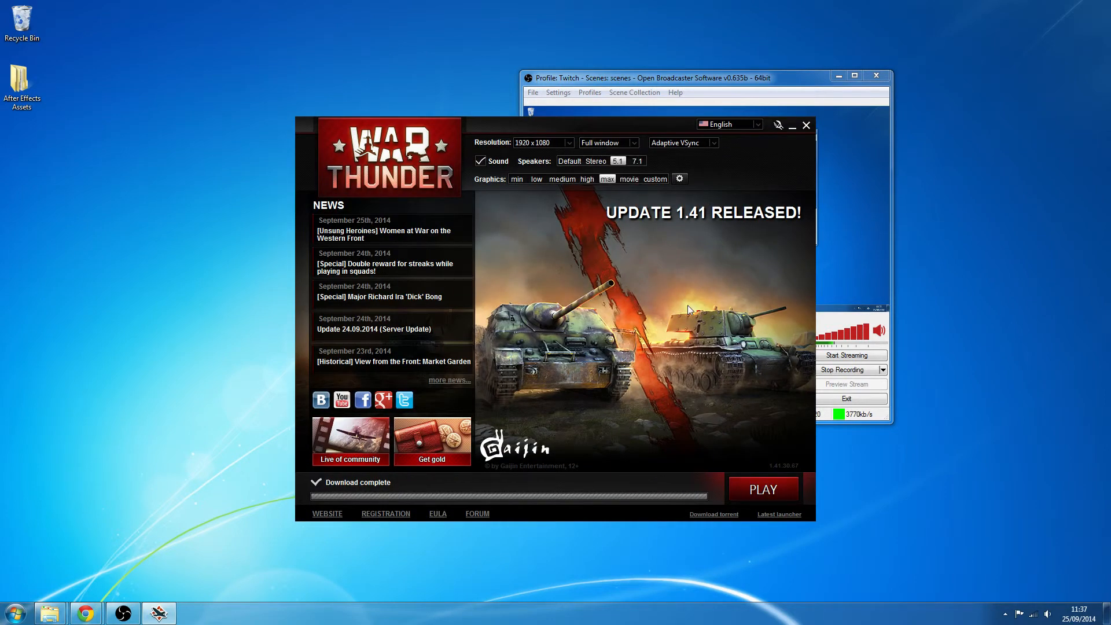
left_click(742, 493)
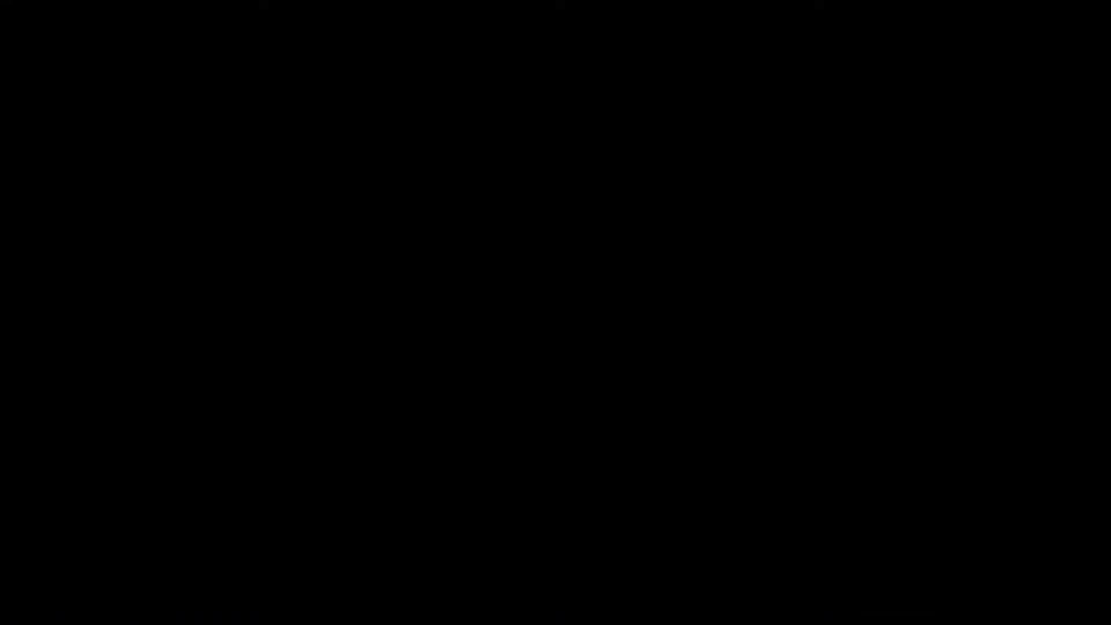
Let War Thunder finish logging in, and bring the Open Broadcaster Software window in front of the running game
key("alt+Tab")
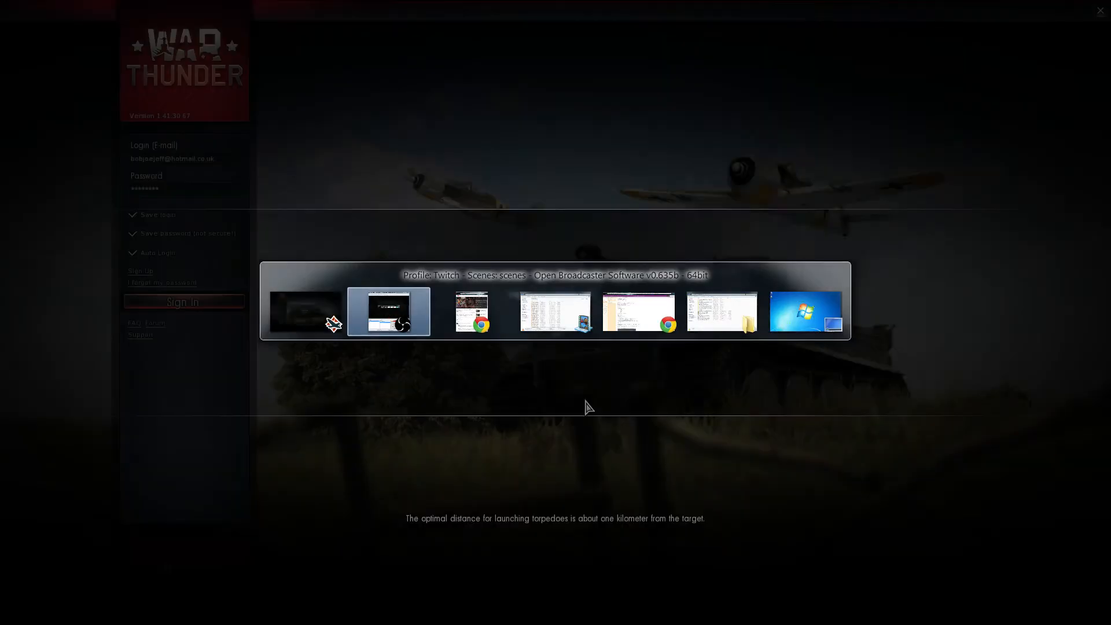
left_click(266, 310)
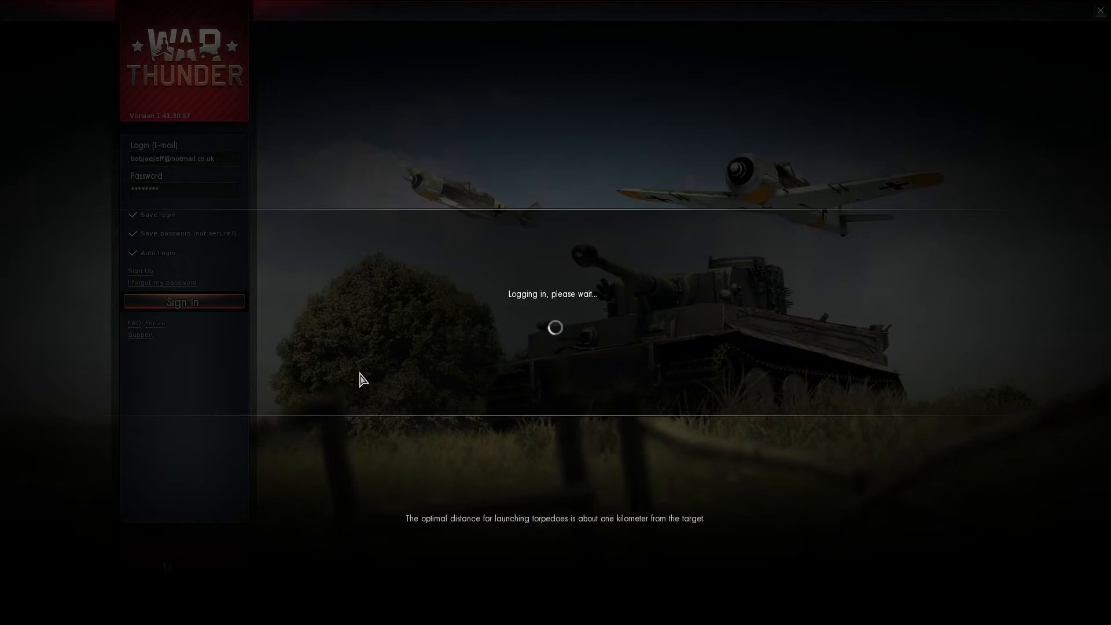
key("alt+Tab")
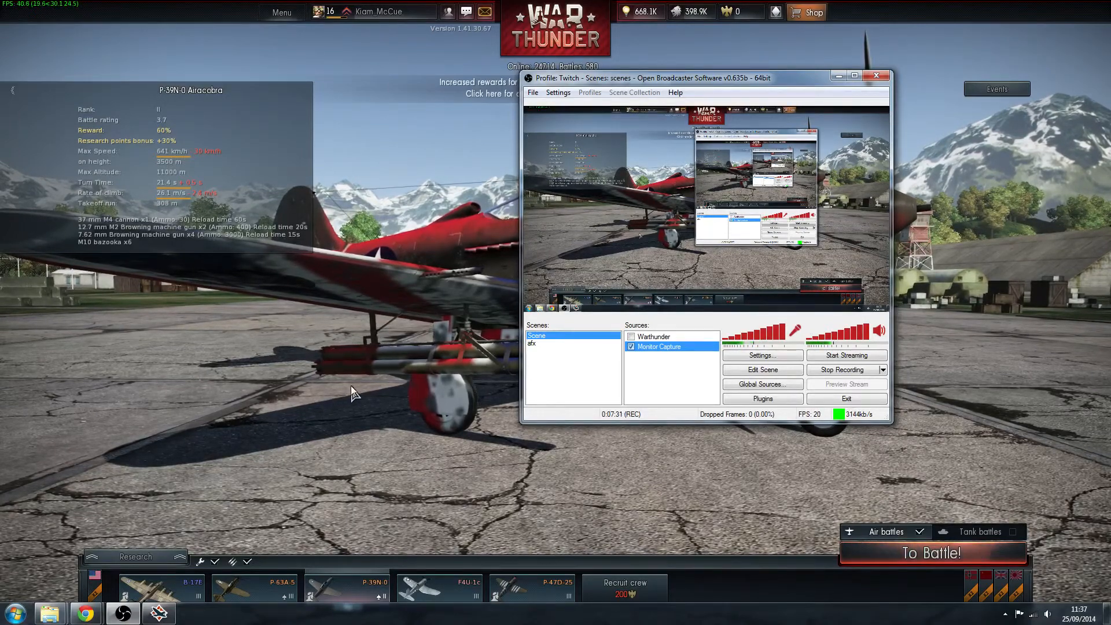
Open Windows Task Manager, place it beside the Open Broadcaster Software window, and examine the running processes
right_click(312, 615)
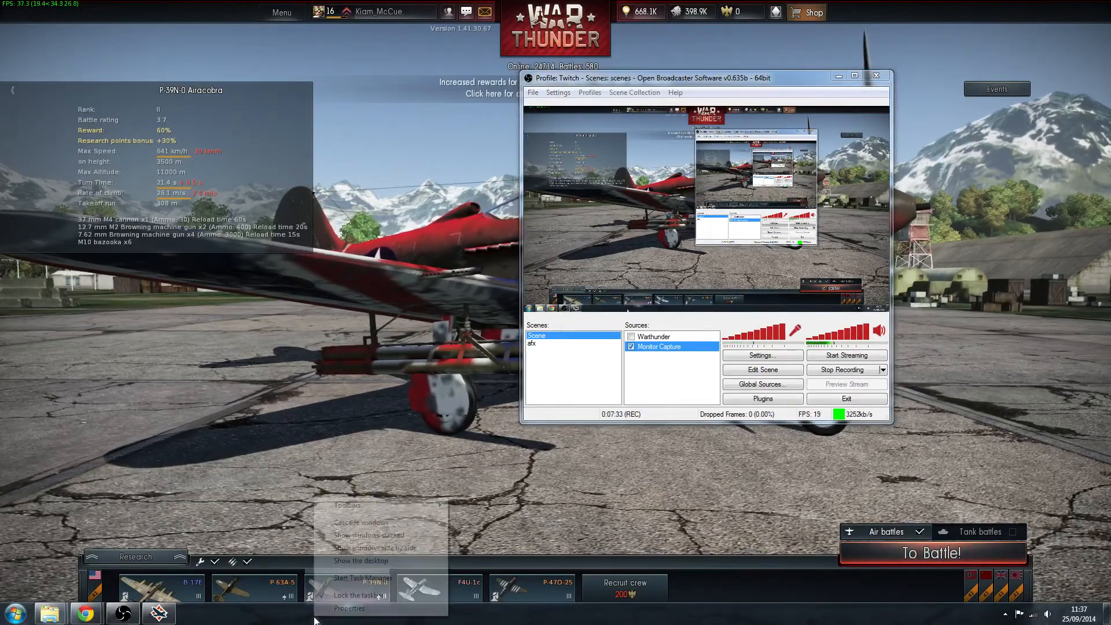
left_click(359, 578)
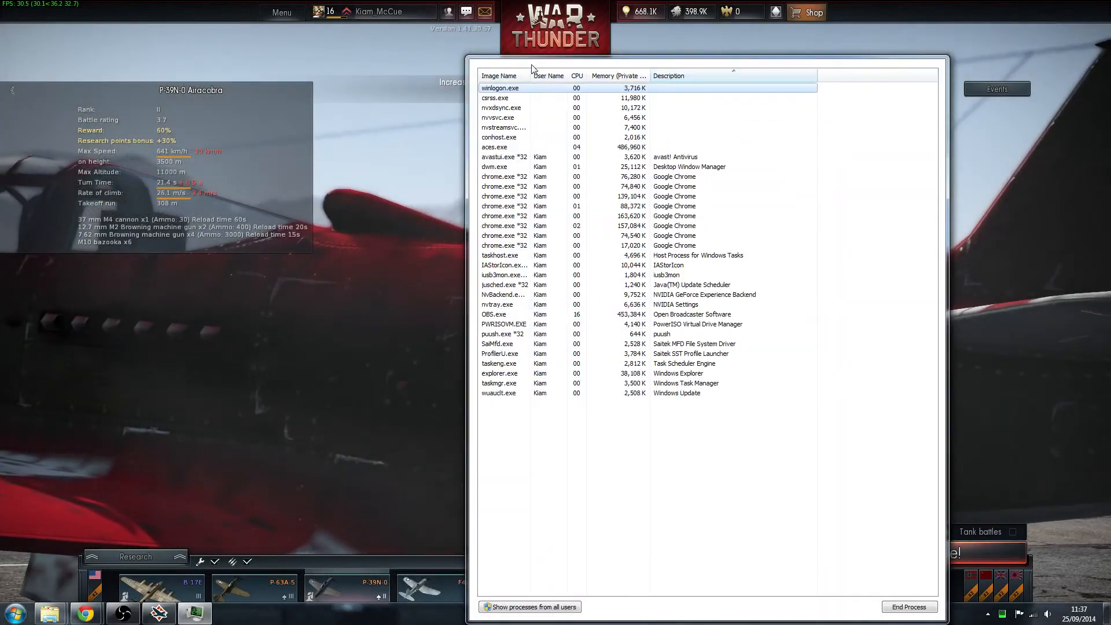
left_click_drag(532, 69, 123, 39)
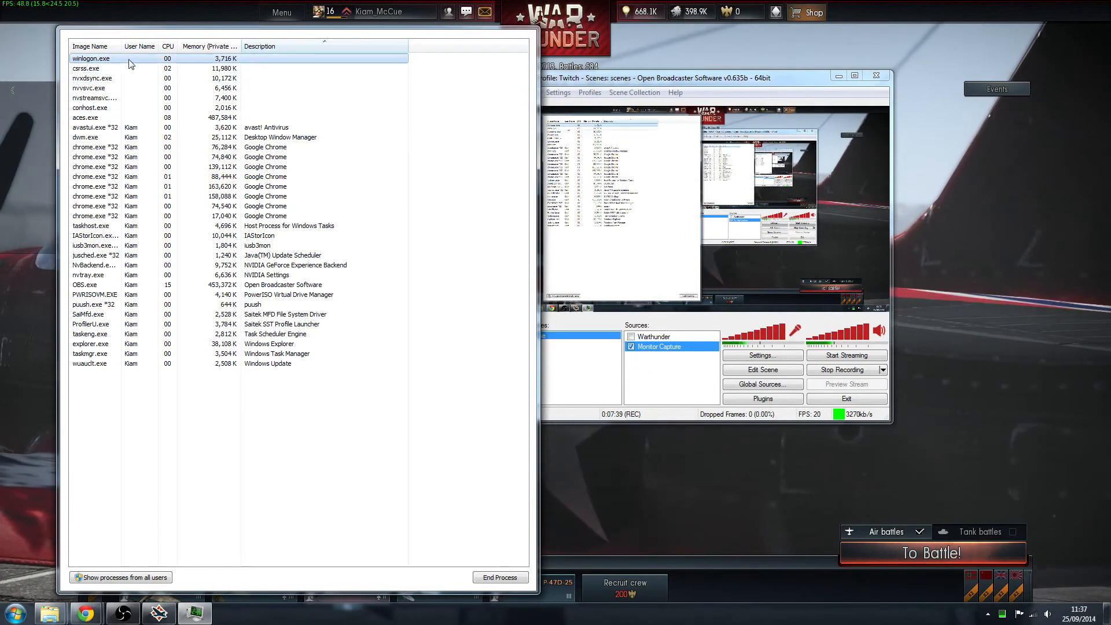
left_click_drag(198, 40, 161, 74)
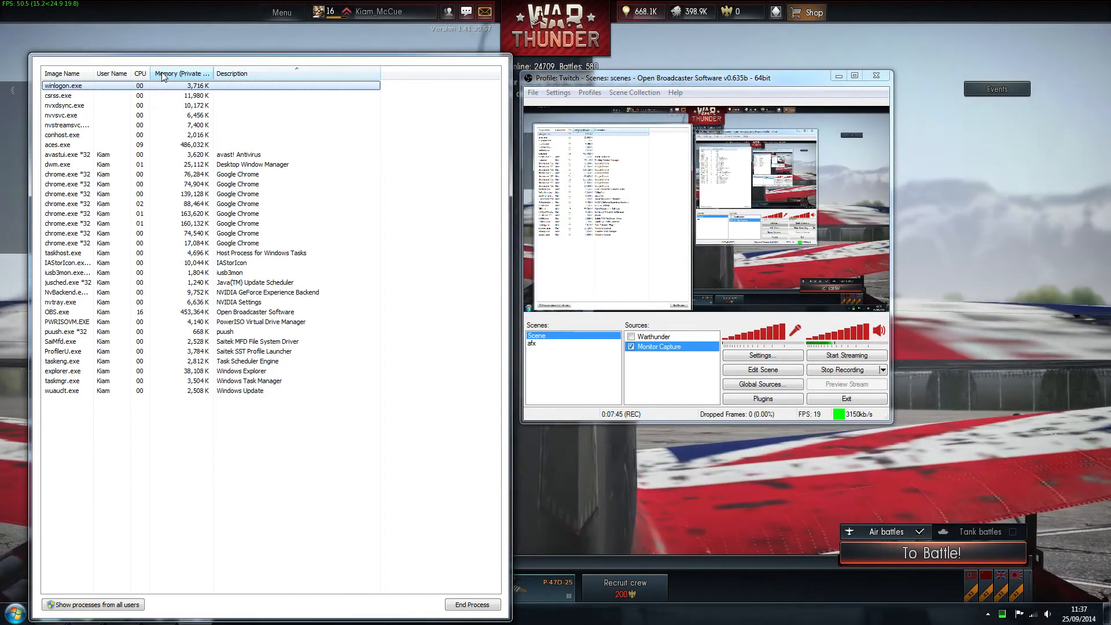
left_click(295, 459)
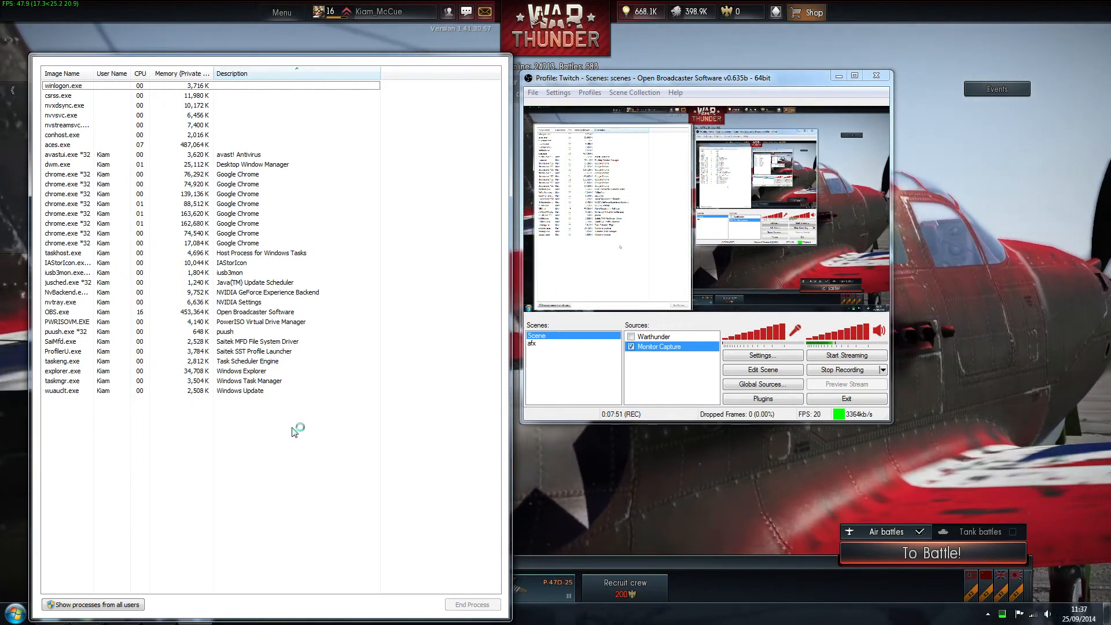
key("F1")
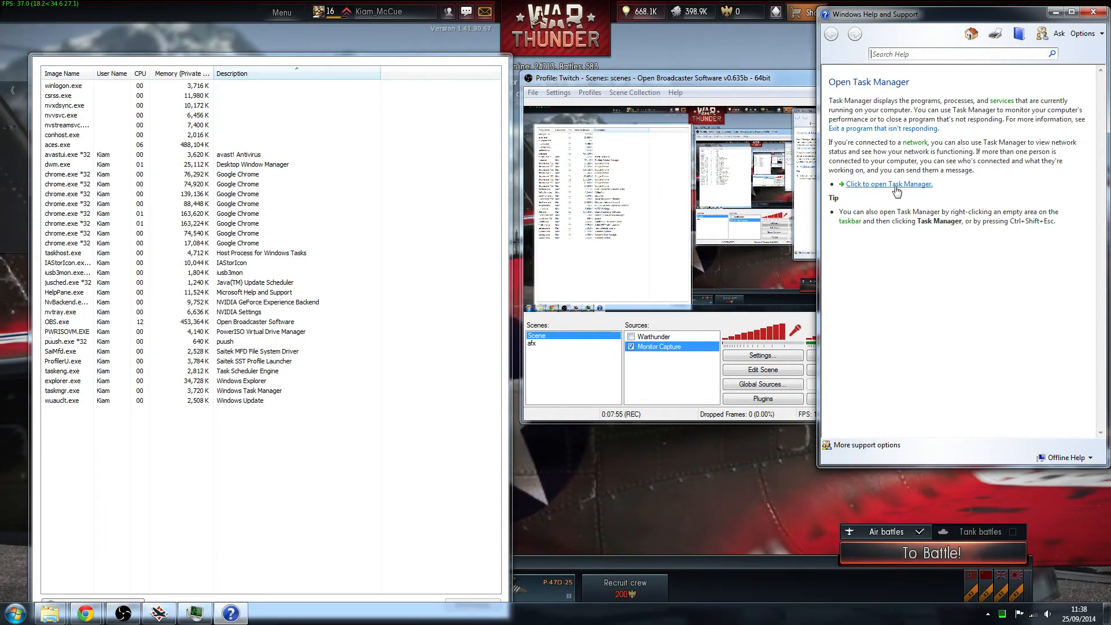
left_click(850, 189)
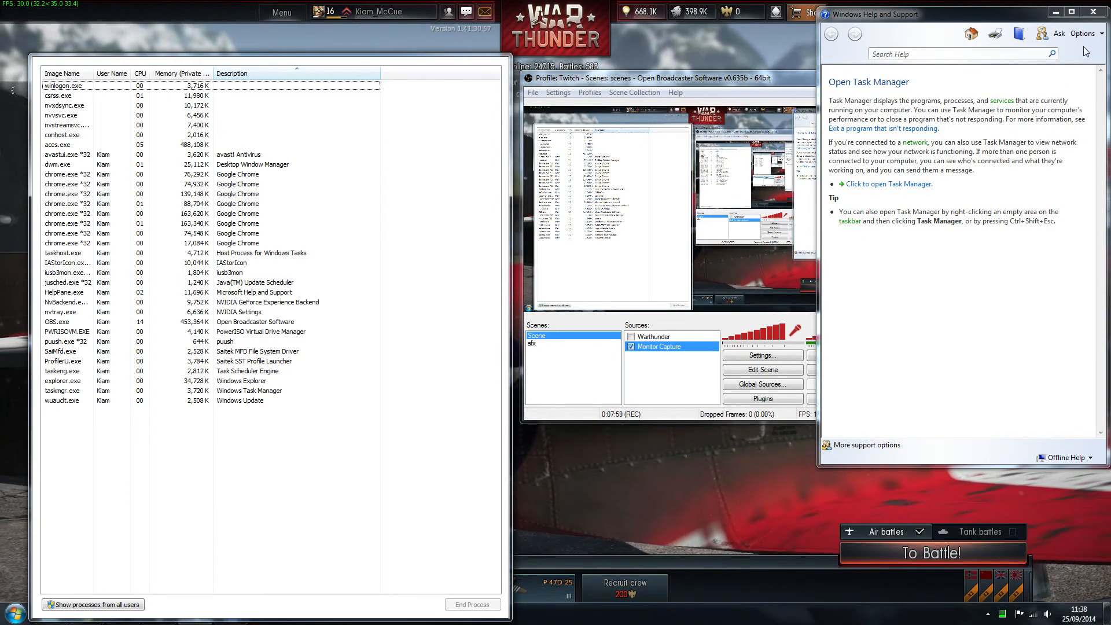
left_click(1089, 16)
Return to War Thunder, exit the game with confirmation, and close Task Manager
left_click(1030, 24)
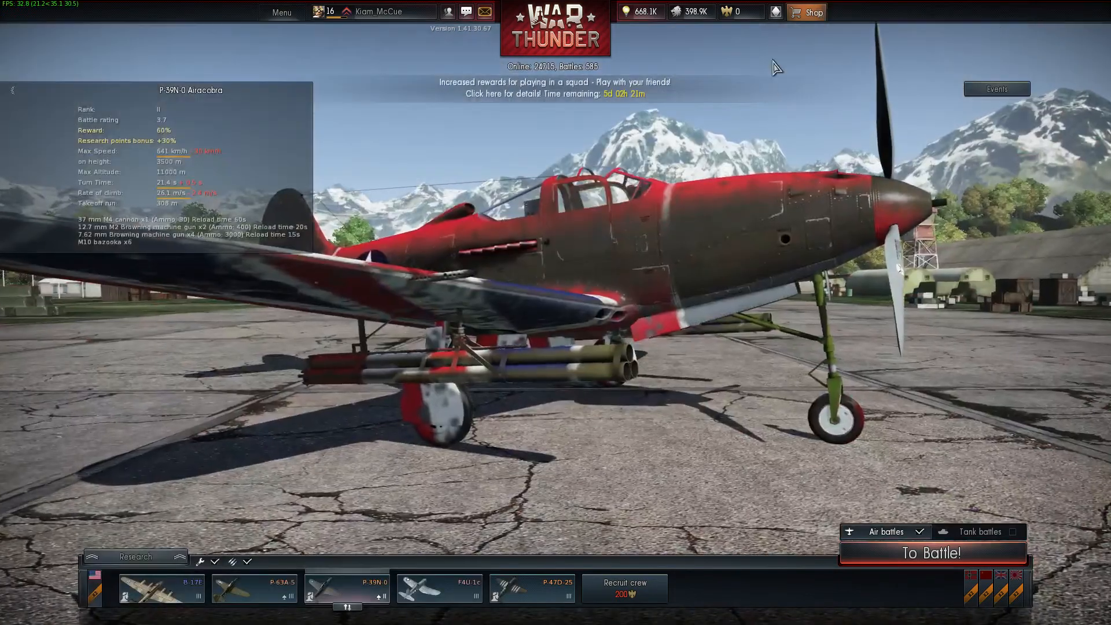
key("Escape")
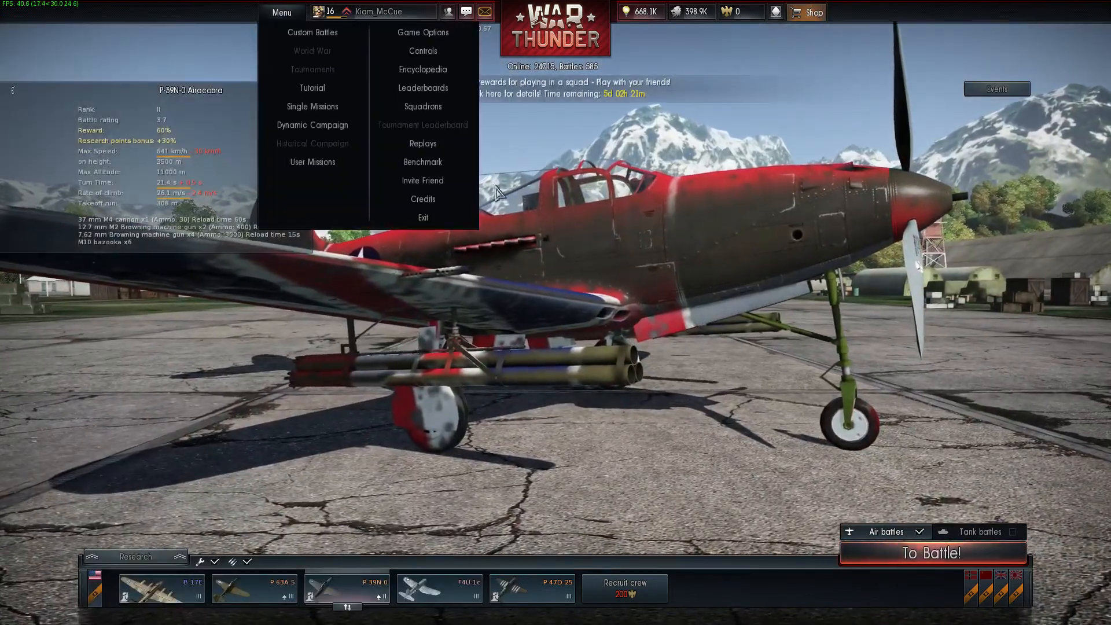
left_click(423, 218)
left_click(525, 349)
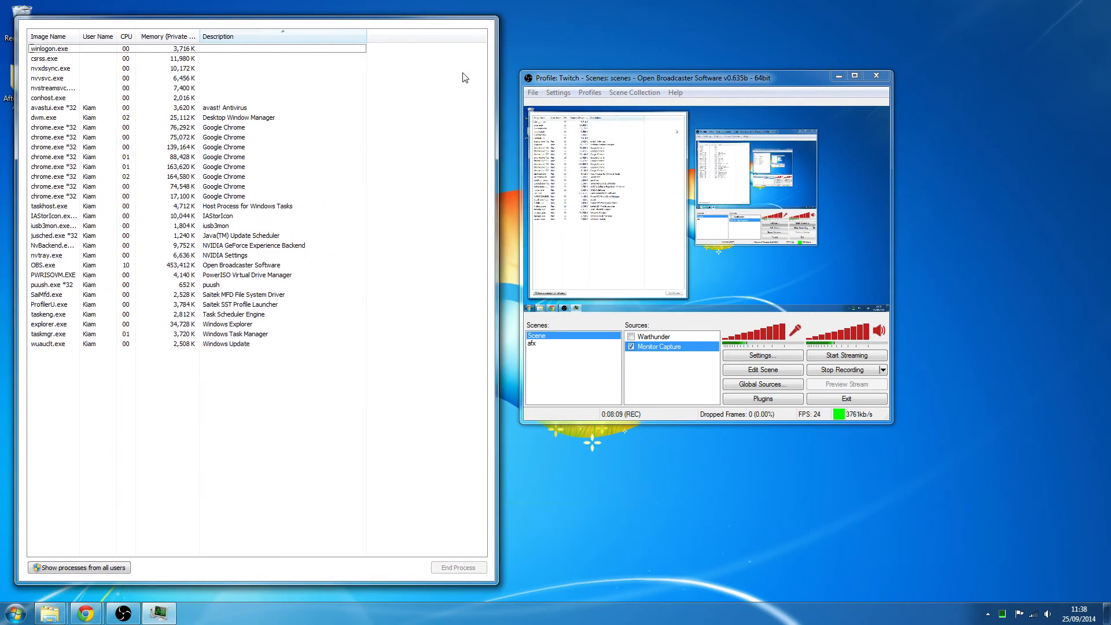
key("alt+F4")
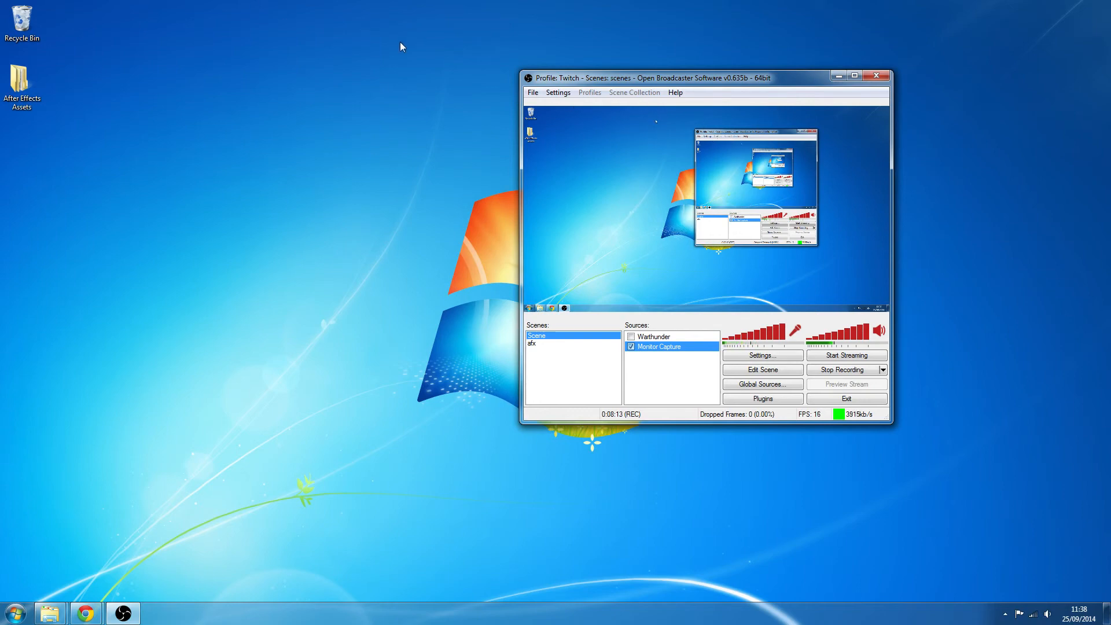
left_click(369, 57)
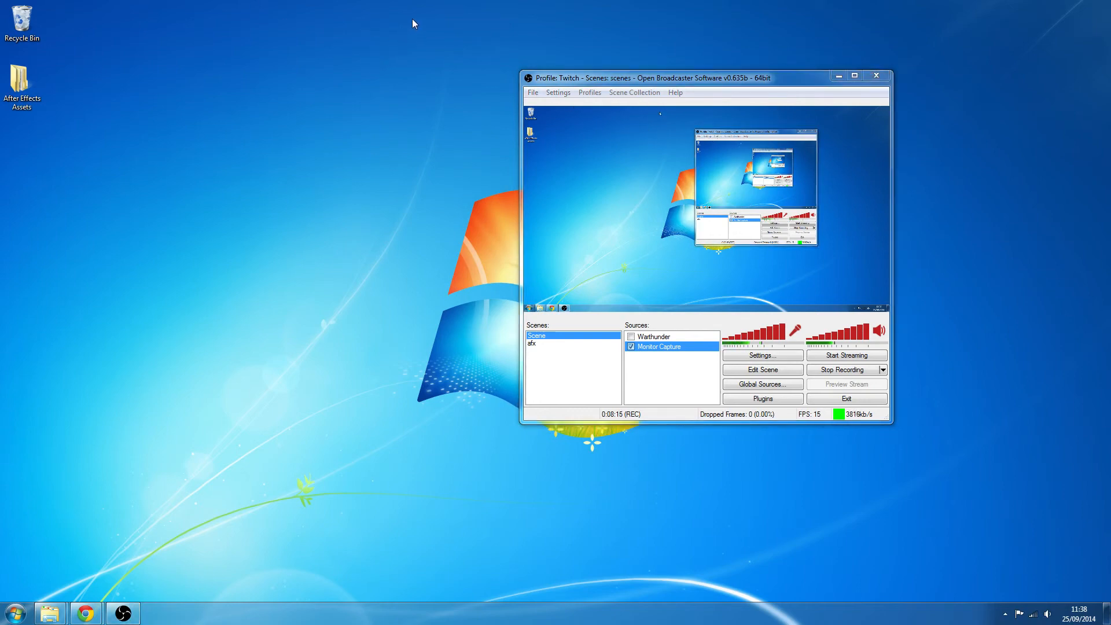